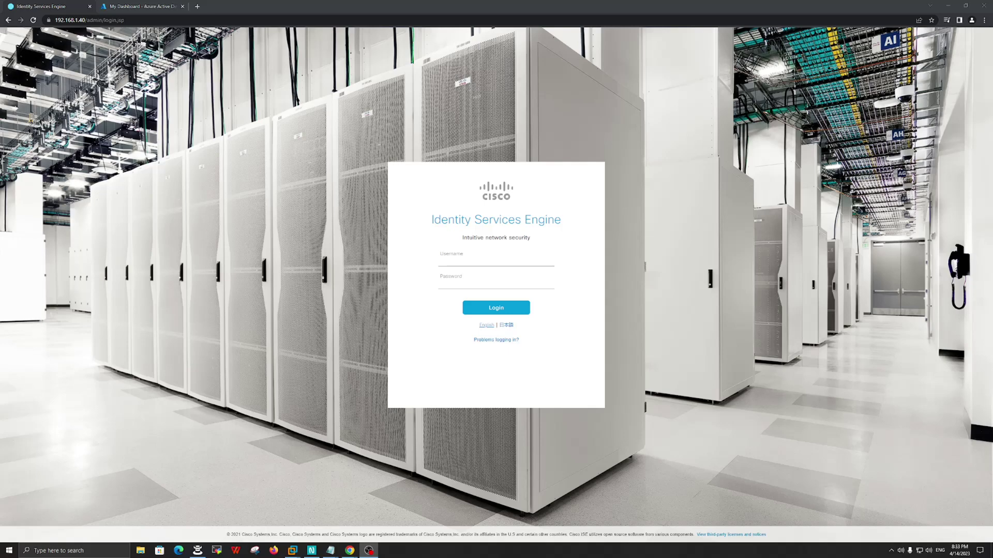
- Sign in to Cisco ISE as admin with the account password
{"action": "left_click", "coordinate": [455, 259]}
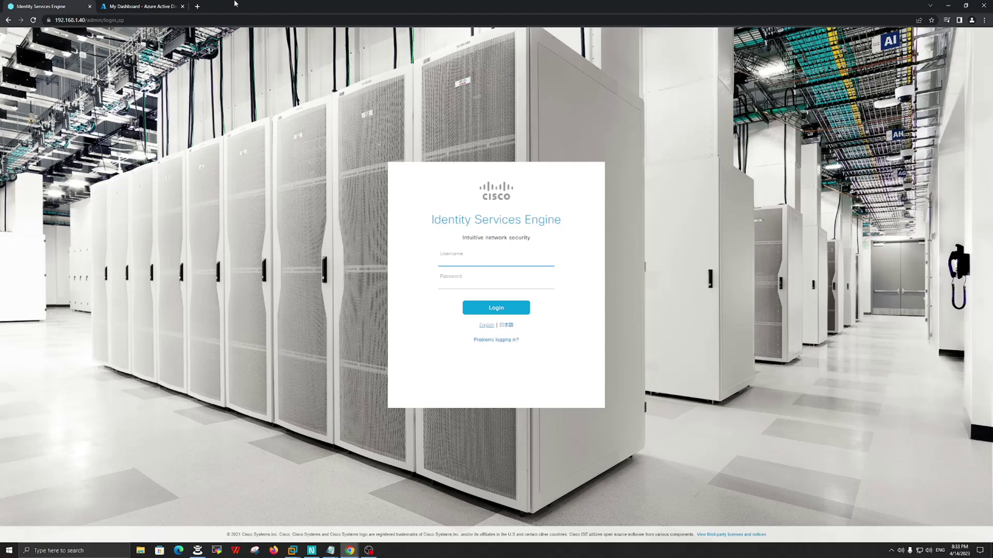
{"action": "left_click", "coordinate": [160, 6]}
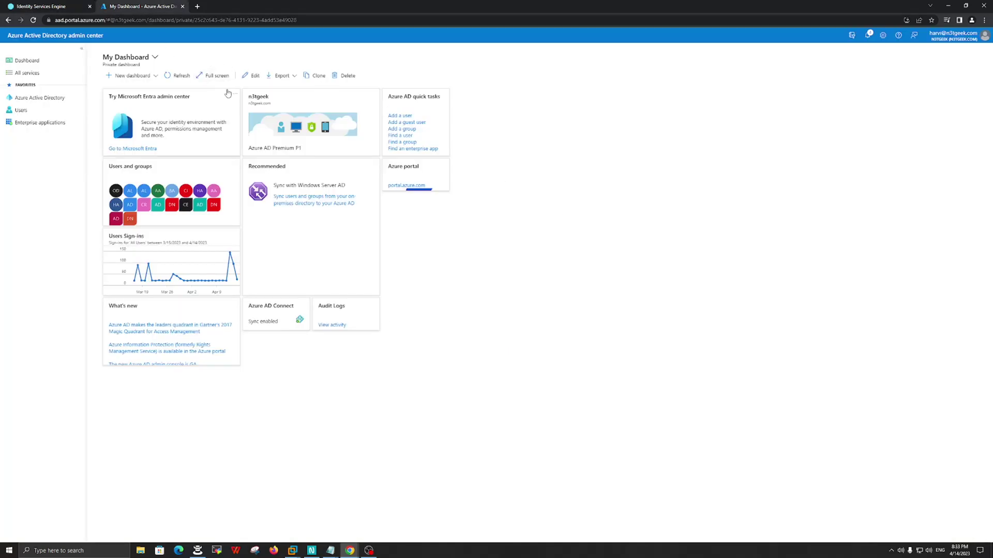
{"action": "left_click", "coordinate": [44, 7]}
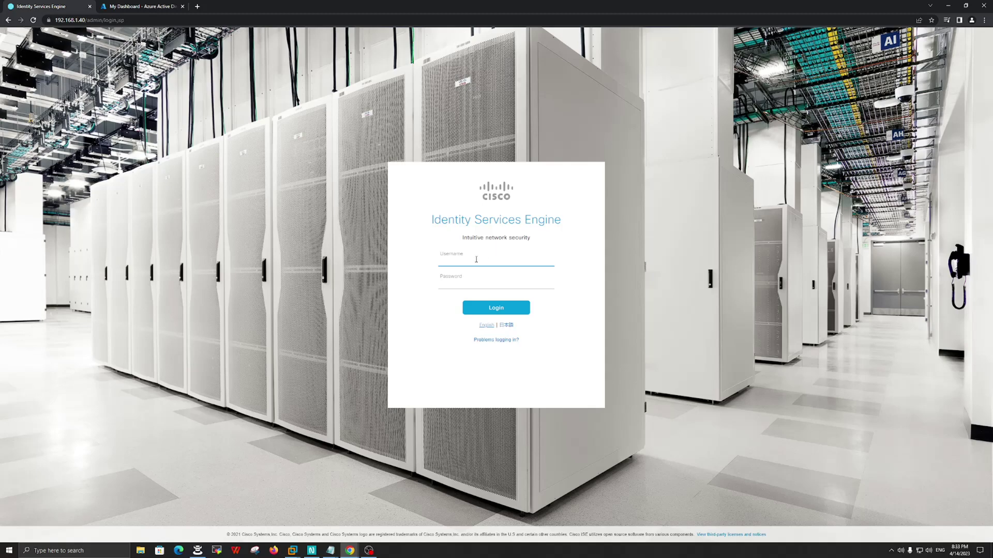
{"action": "type", "text": "admin"}
{"action": "key", "text": "BackSpace"}
{"action": "key", "text": "BackSpace"}
{"action": "key", "text": "BackSpace"}
{"action": "key", "text": "BackSpace"}
{"action": "key", "text": "BackSpace"}
{"action": "type", "text": "admin"}
{"action": "key", "text": "Tab"}
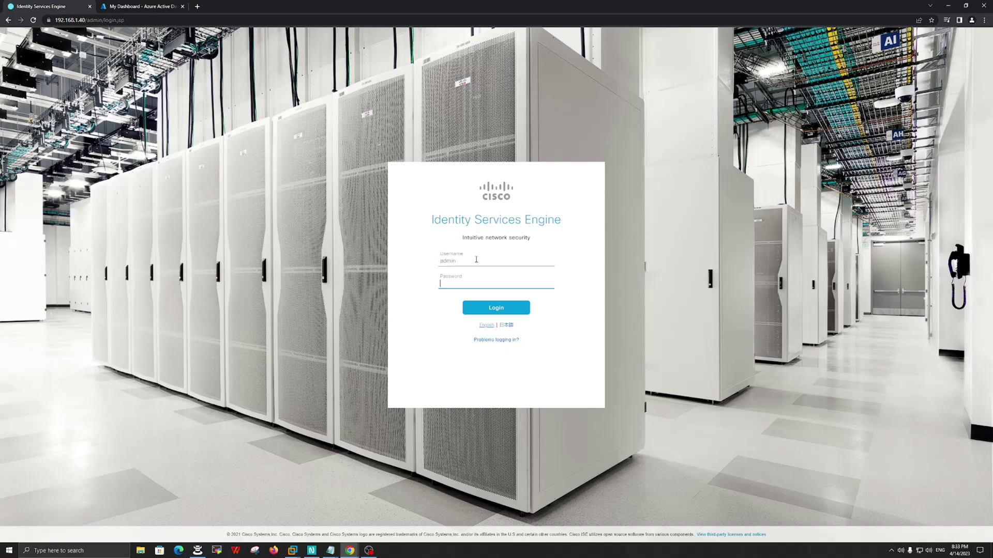
{"action": "type", "text": "************"}
{"action": "key", "text": "Return"}
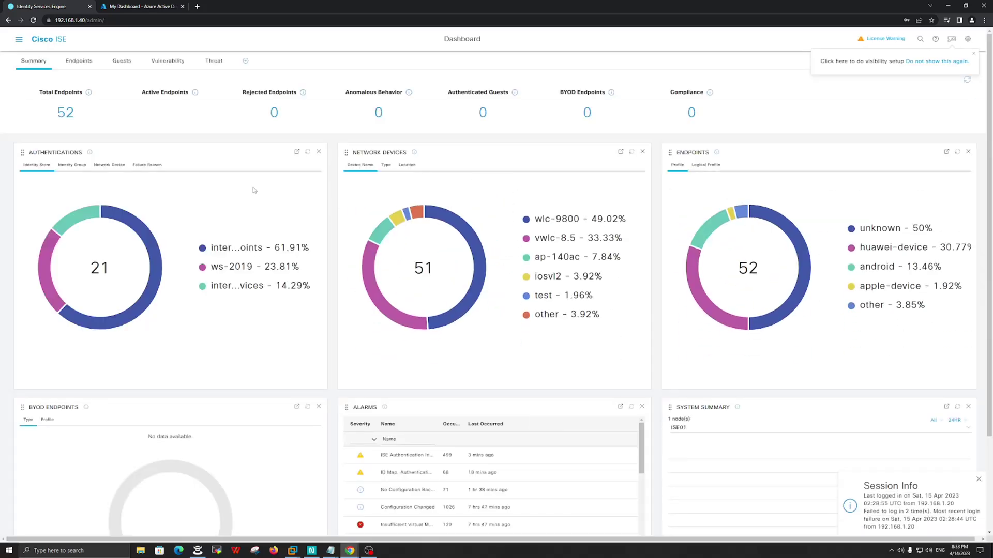
- Check the ISE version and patch level (3.1 patch 5) in About ISE
{"action": "left_click", "coordinate": [967, 39]}
{"action": "left_click", "coordinate": [942, 84]}
{"action": "left_click_drag", "start_coordinate": [560, 144], "coordinate": [550, 141]}
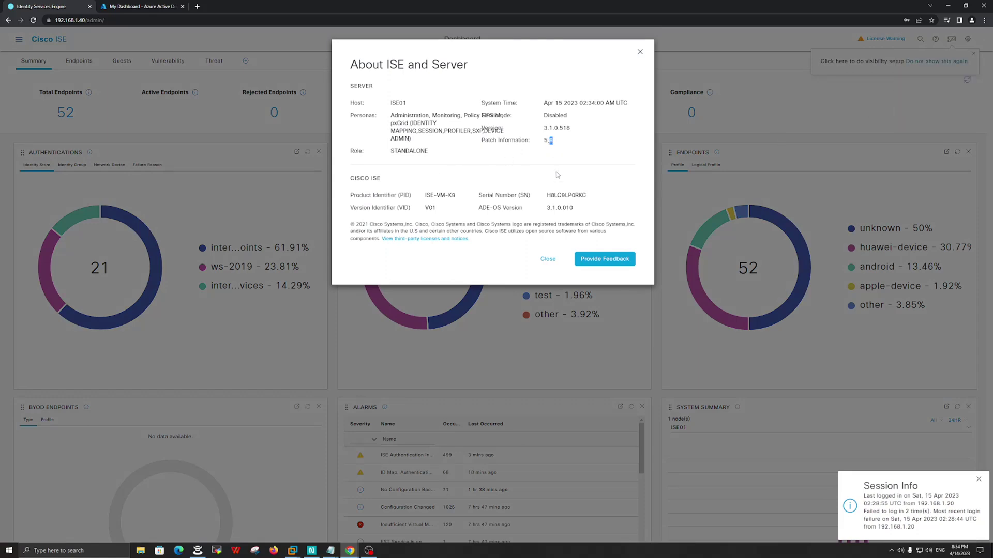
{"action": "left_click", "coordinate": [640, 51]}
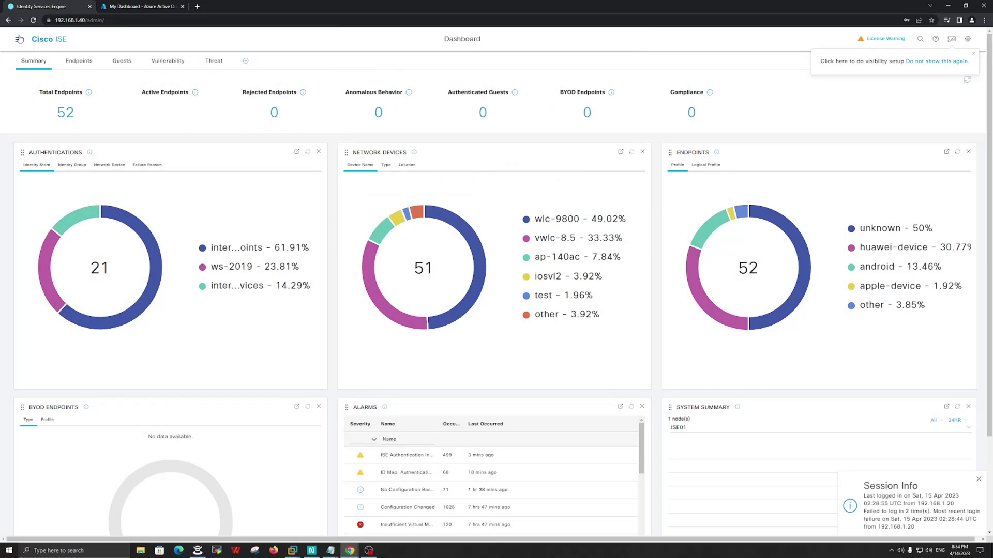
{"action": "left_click", "coordinate": [20, 42]}
- Add a SAML identity provider named Azure_SSO under External Identity Sources and submit it
{"action": "left_click", "coordinate": [396, 68]}
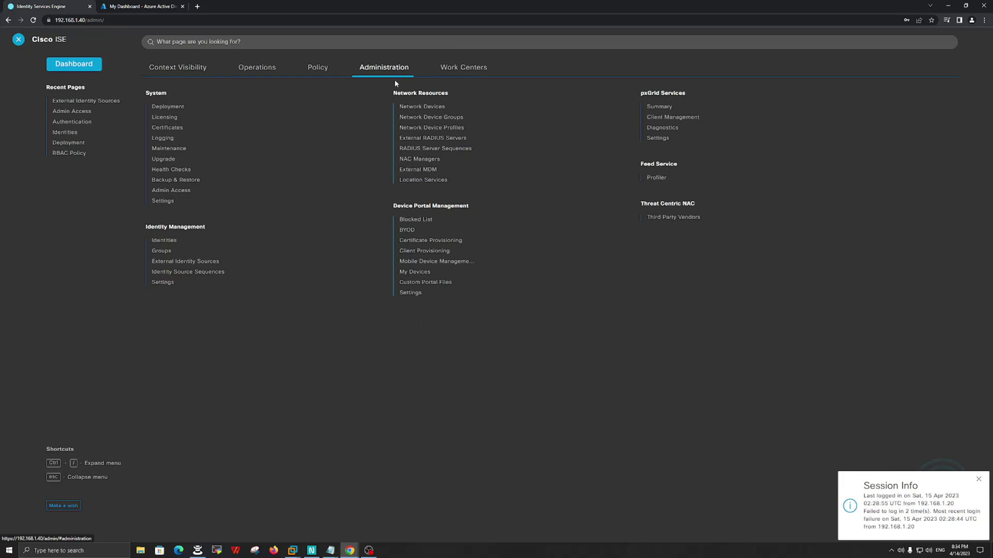
{"action": "left_click", "coordinate": [196, 263]}
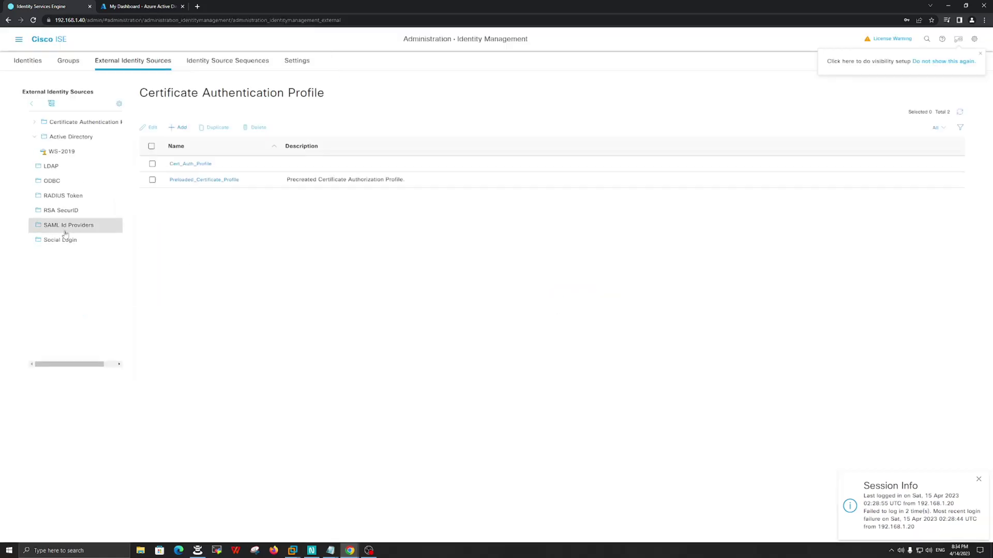
{"action": "left_click", "coordinate": [58, 231]}
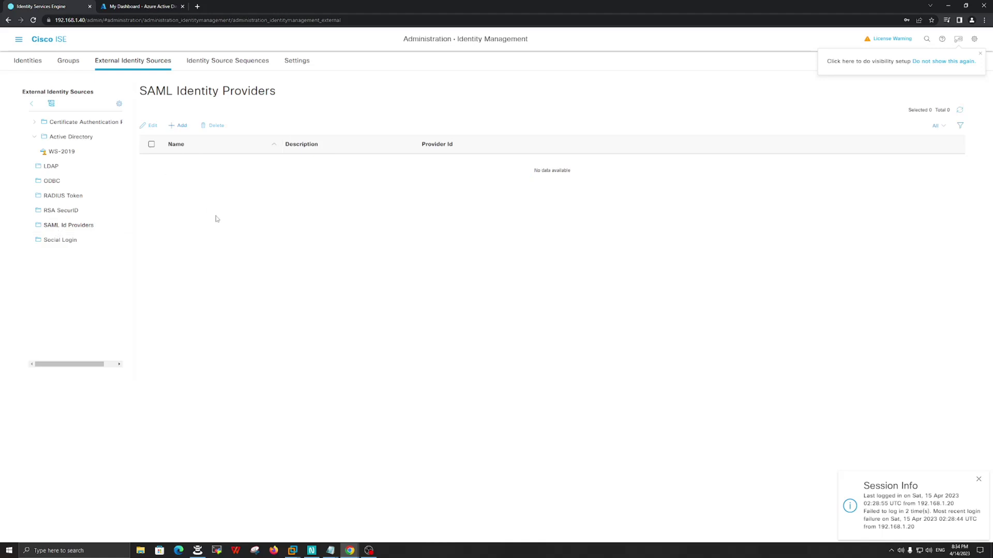
{"action": "left_click", "coordinate": [181, 126]}
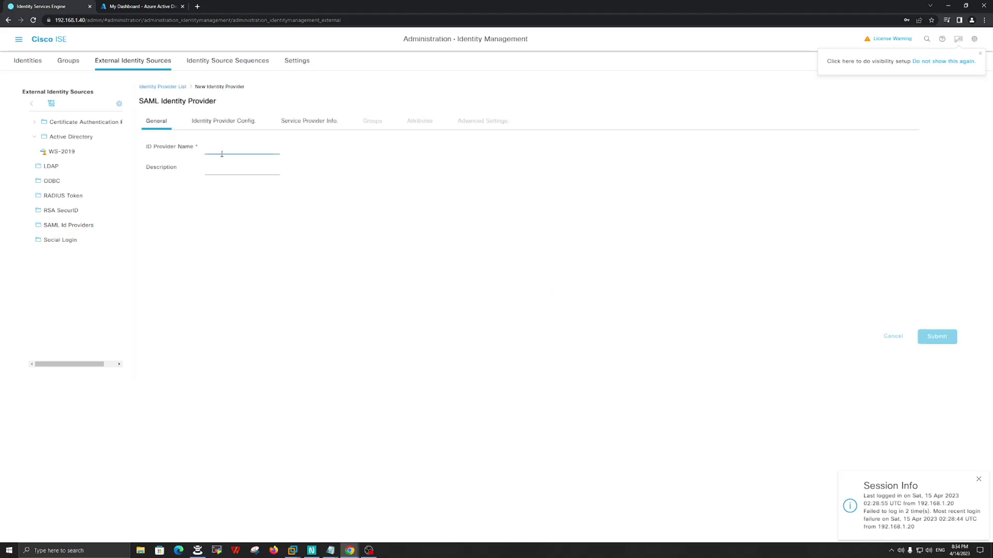
{"action": "type", "text": "A"}
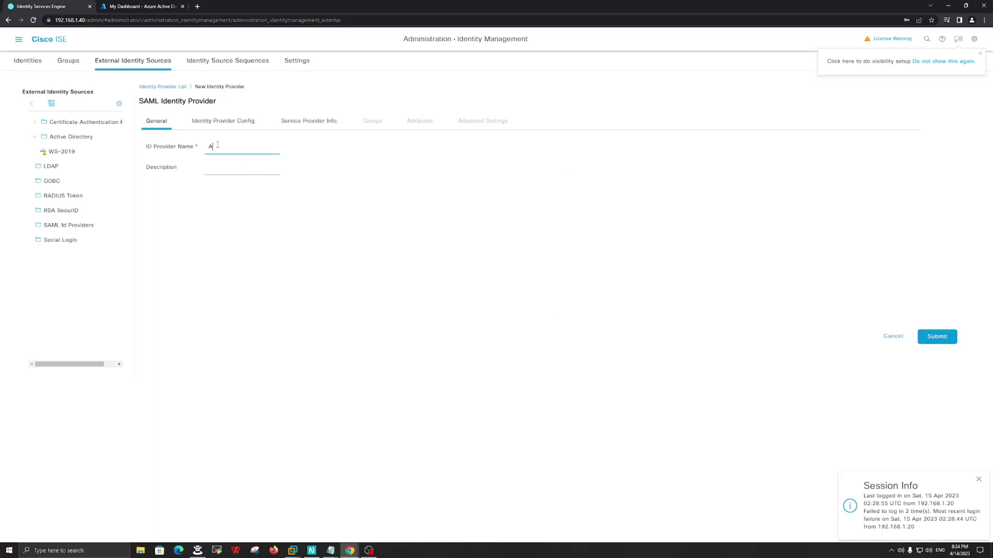
{"action": "type", "text": "zure_SSO"}
{"action": "left_click", "coordinate": [941, 337]}
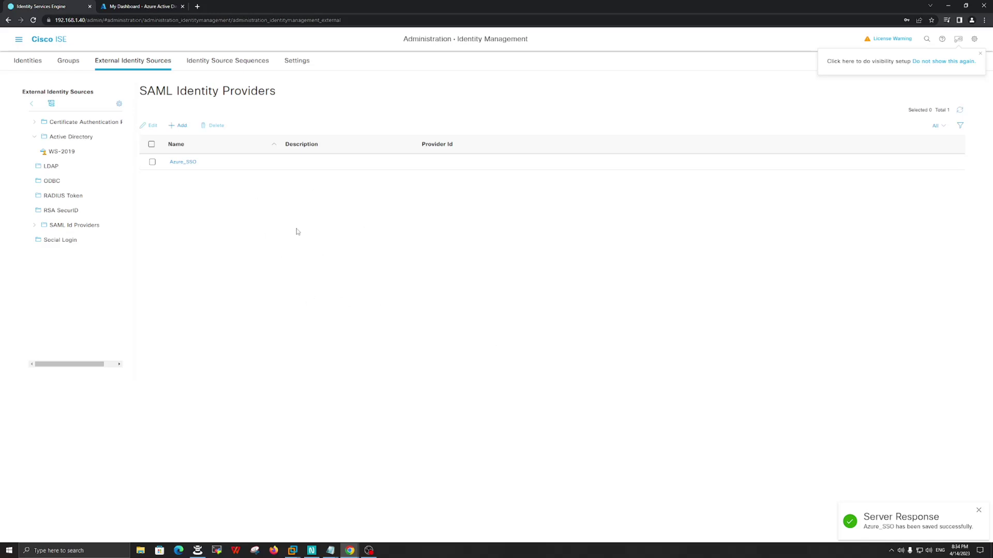
- Set the admin access authentication identity source to SAML:Azure_SSO and save
{"action": "left_click", "coordinate": [19, 39]}
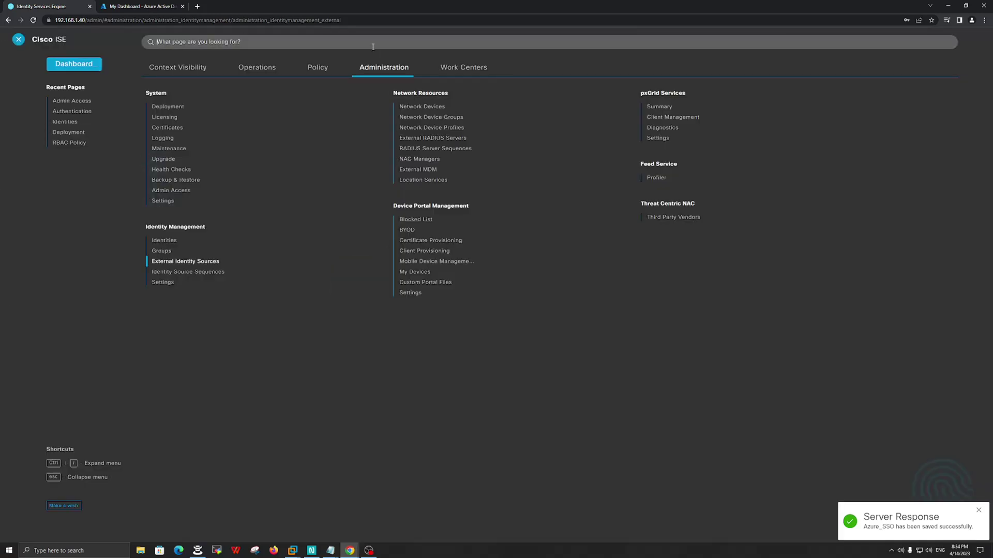
{"action": "left_click", "coordinate": [174, 190]}
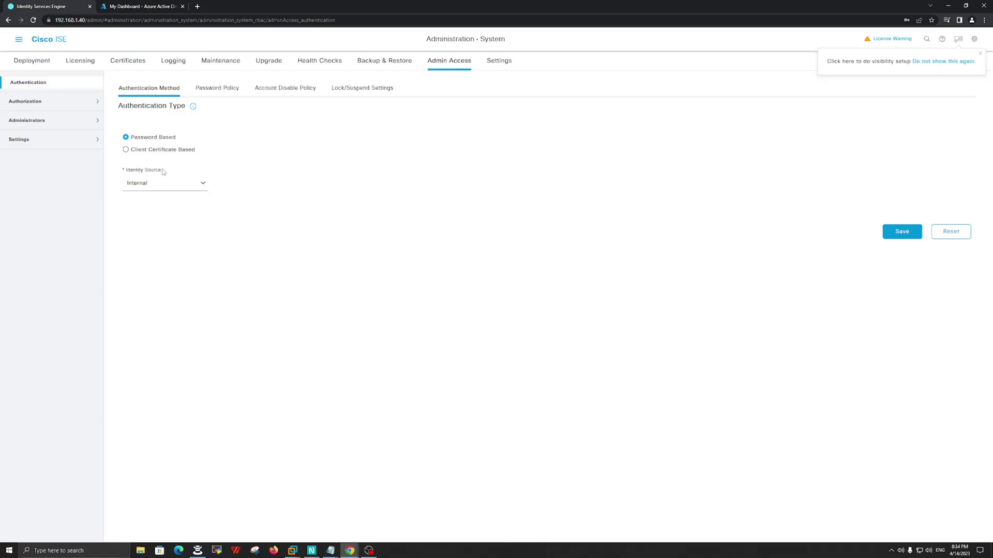
{"action": "left_click", "coordinate": [201, 184]}
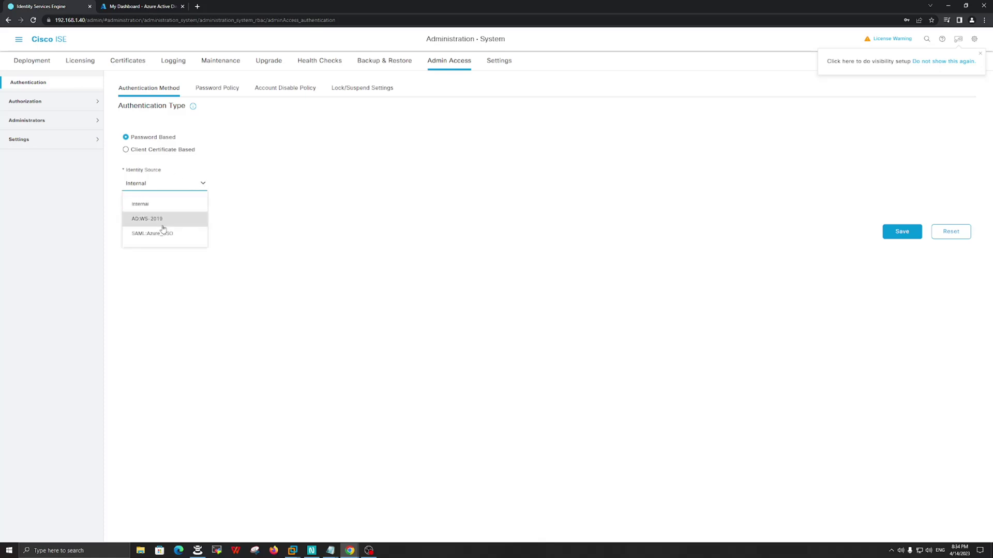
{"action": "left_click", "coordinate": [155, 234]}
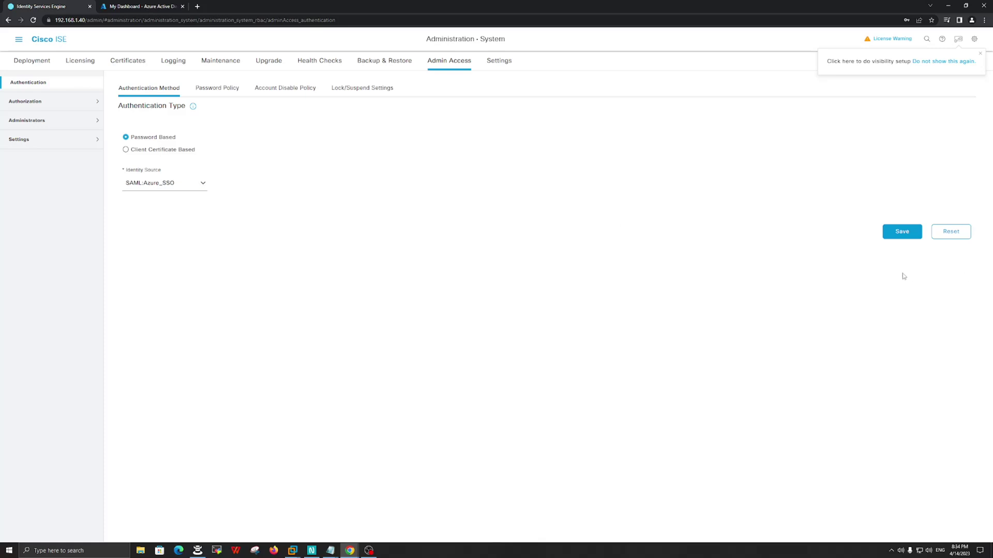
{"action": "left_click", "coordinate": [903, 232]}
- Open the Azure_SSO provider's Service Provider Info page in External Identity Sources
{"action": "left_click", "coordinate": [18, 39]}
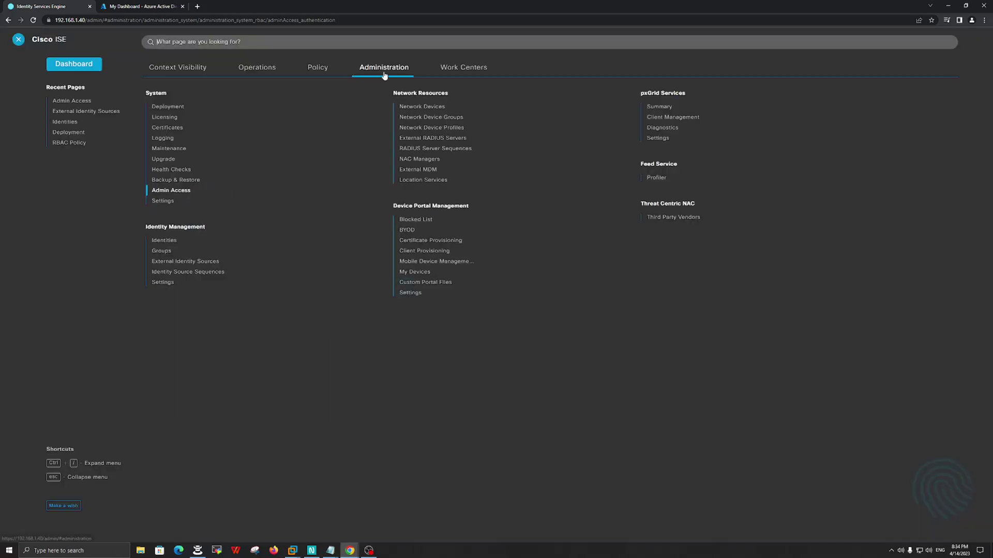
{"action": "left_click", "coordinate": [179, 262]}
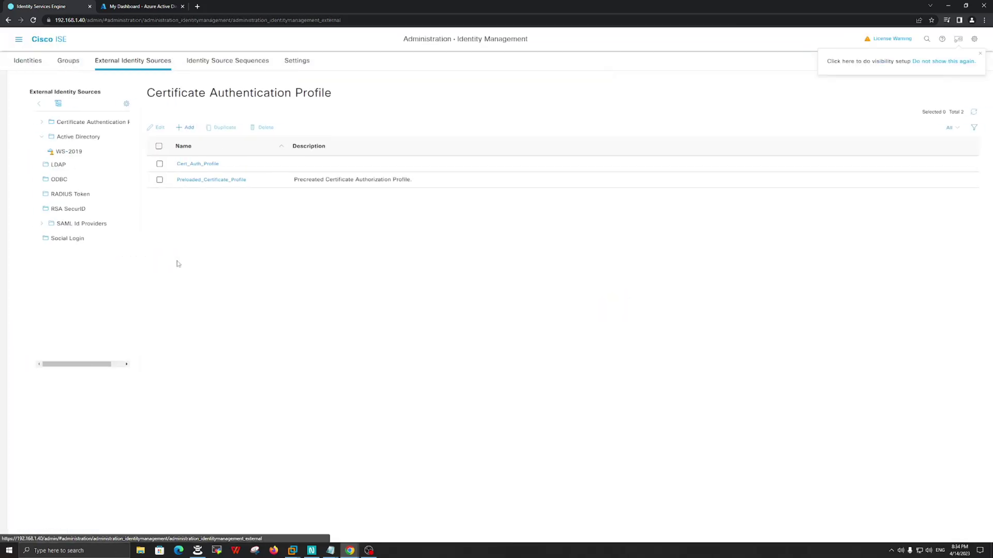
{"action": "left_click", "coordinate": [65, 225]}
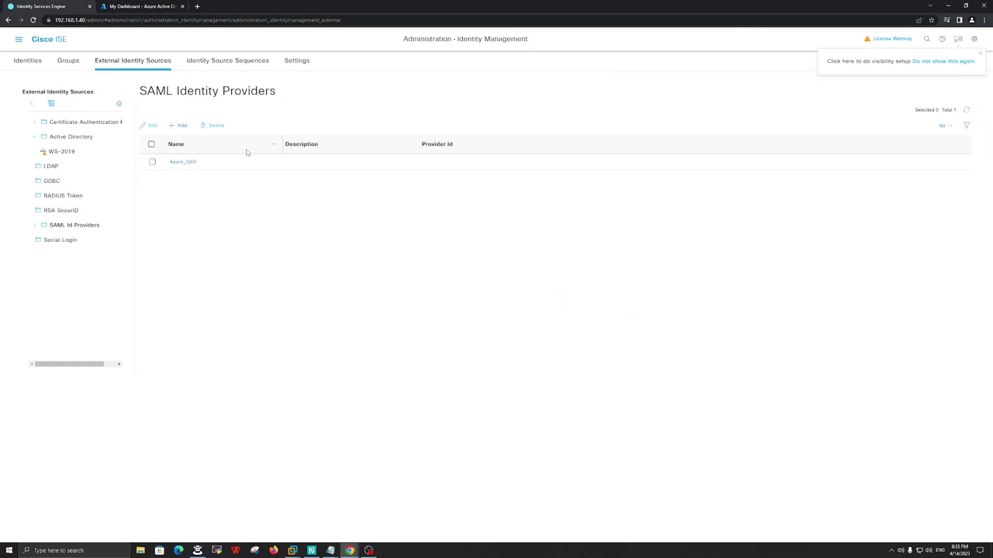
{"action": "left_click", "coordinate": [180, 162]}
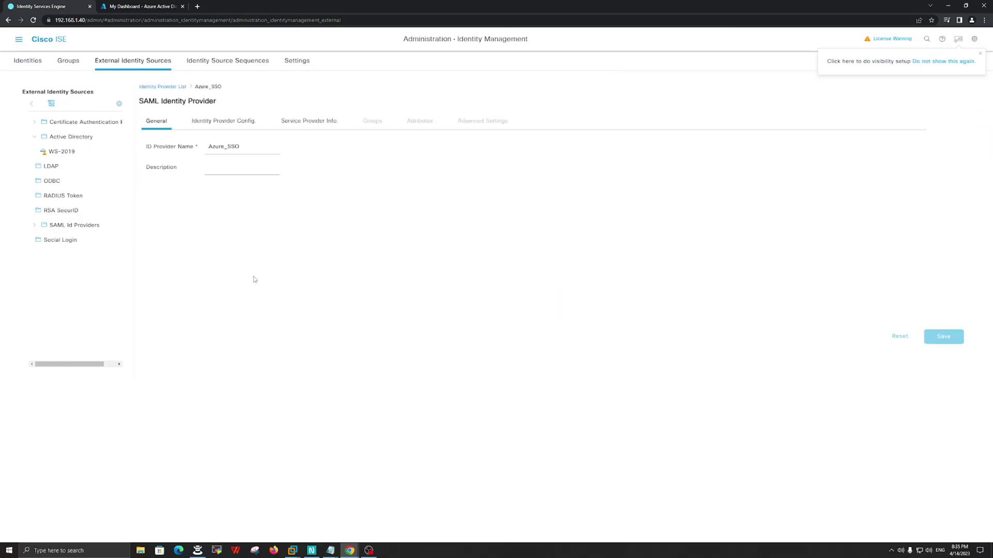
{"action": "left_click", "coordinate": [312, 123]}
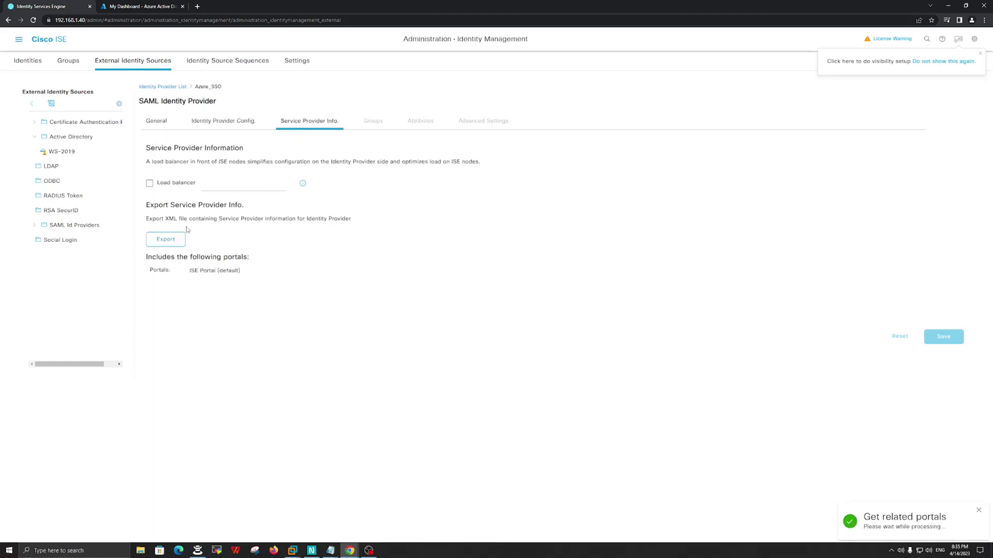
- Export the service provider metadata as Azure_SSO.zip and open the downloaded file
{"action": "double_click", "coordinate": [172, 219]}
{"action": "left_click", "coordinate": [280, 228]}
{"action": "left_click", "coordinate": [166, 239]}
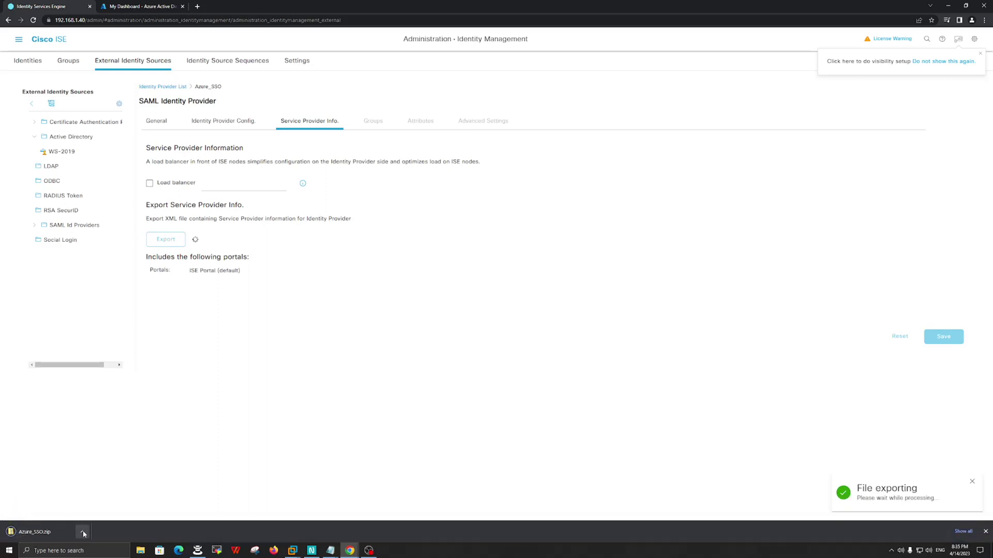
{"action": "left_click", "coordinate": [40, 533]}
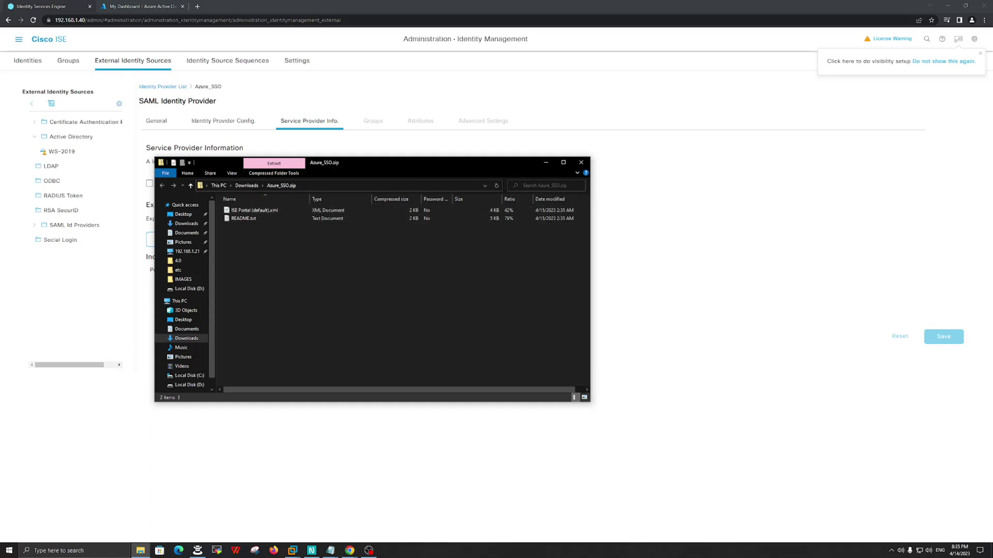
- Launch Notepad++ from Windows search and centre its window on screen
{"action": "key", "text": "super"}
{"action": "type", "text": "NOTE"}
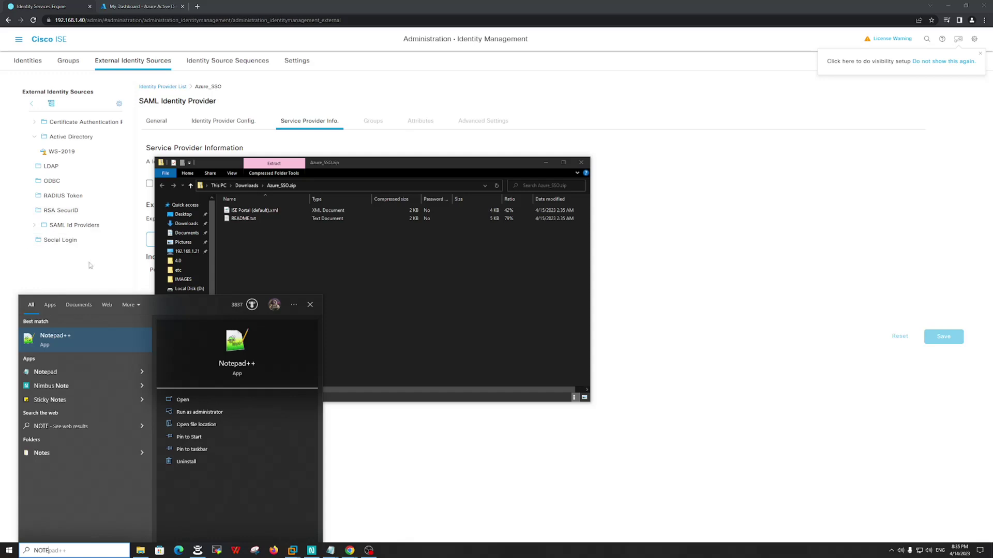
{"action": "left_click", "coordinate": [72, 335]}
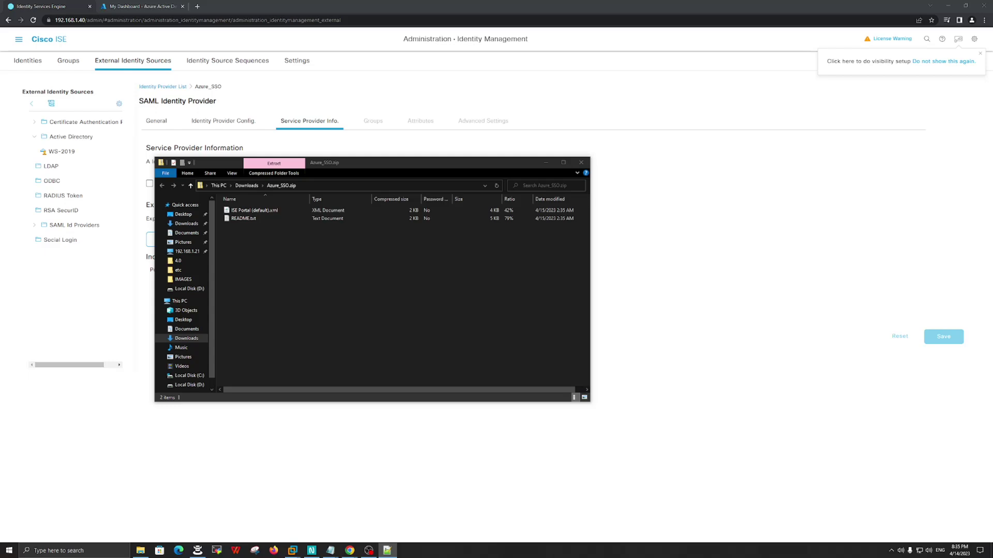
{"action": "left_click_drag", "start_coordinate": [781, 81], "coordinate": [291, 97]}
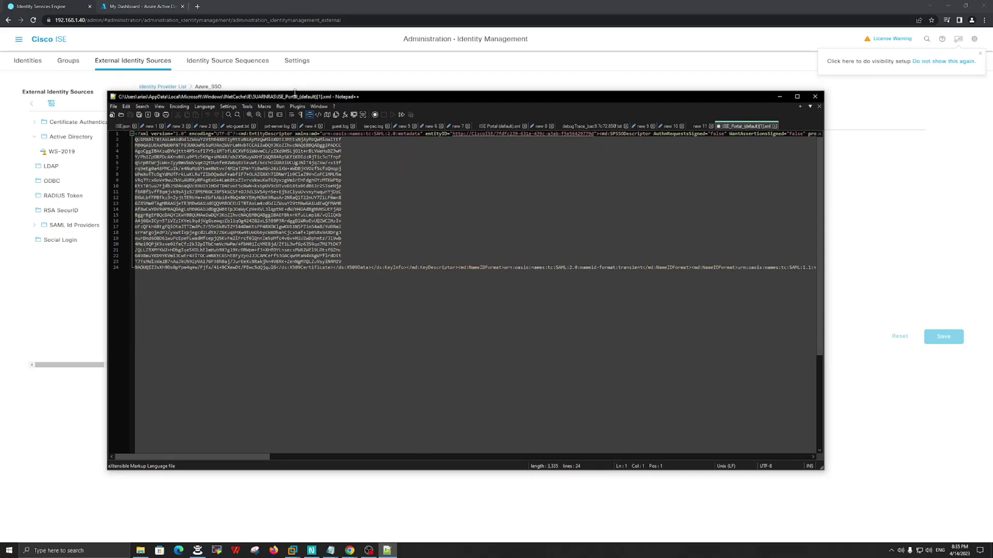
- Turn on word wrap in Notepad++ and inspect the entityID value on line 1
{"action": "left_click", "coordinate": [159, 107]}
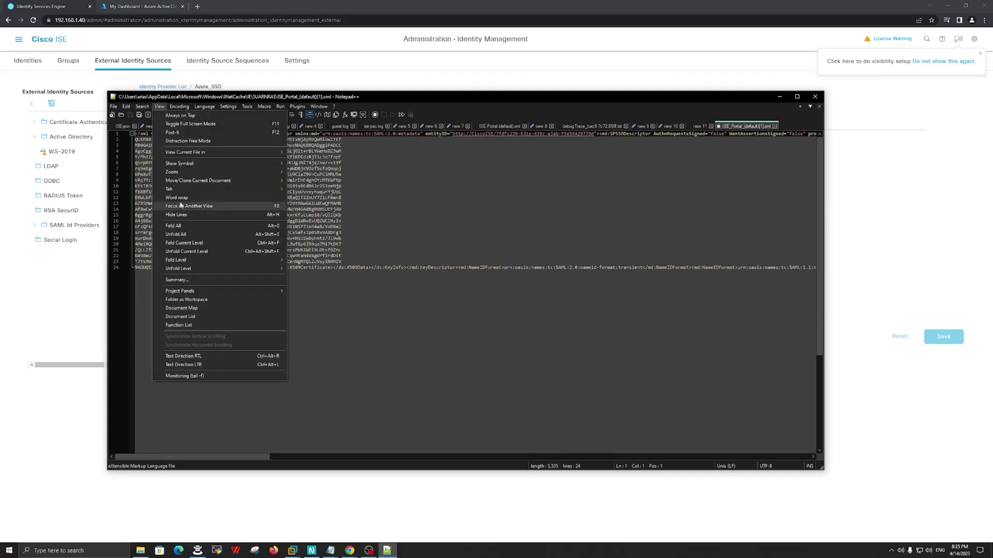
{"action": "left_click", "coordinate": [211, 198]}
{"action": "mouse_move", "coordinate": [379, 101]}
{"action": "left_mouse_down"}
{"action": "mouse_move", "coordinate": [378, 86]}
{"action": "mouse_move", "coordinate": [370, 104]}
{"action": "left_mouse_up"}
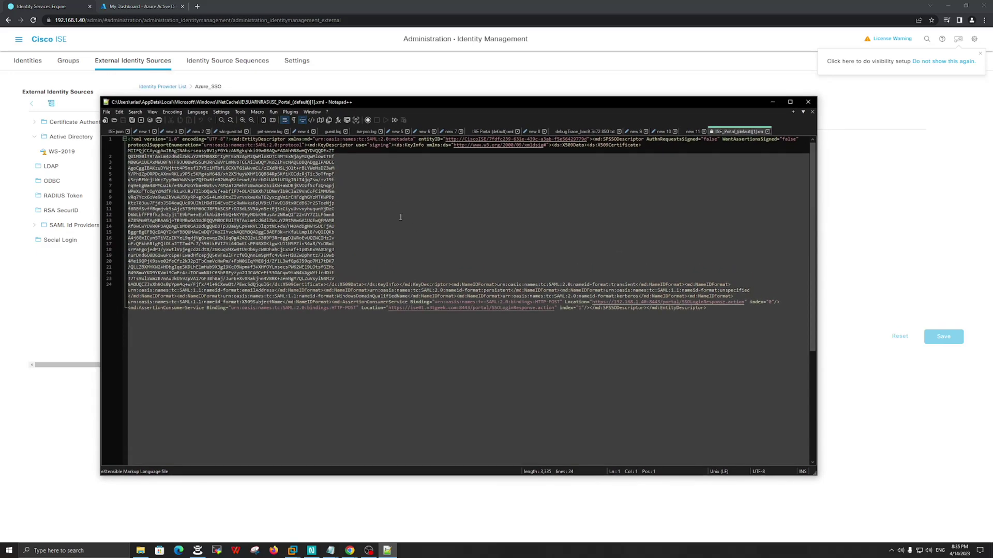
{"action": "left_click_drag", "start_coordinate": [419, 139], "coordinate": [590, 139]}
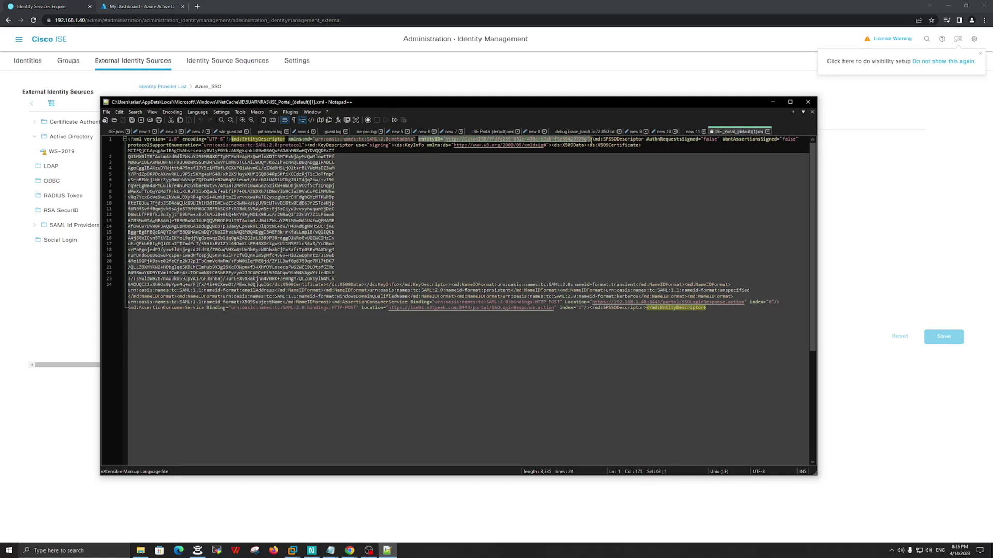
{"action": "left_click", "coordinate": [579, 209]}
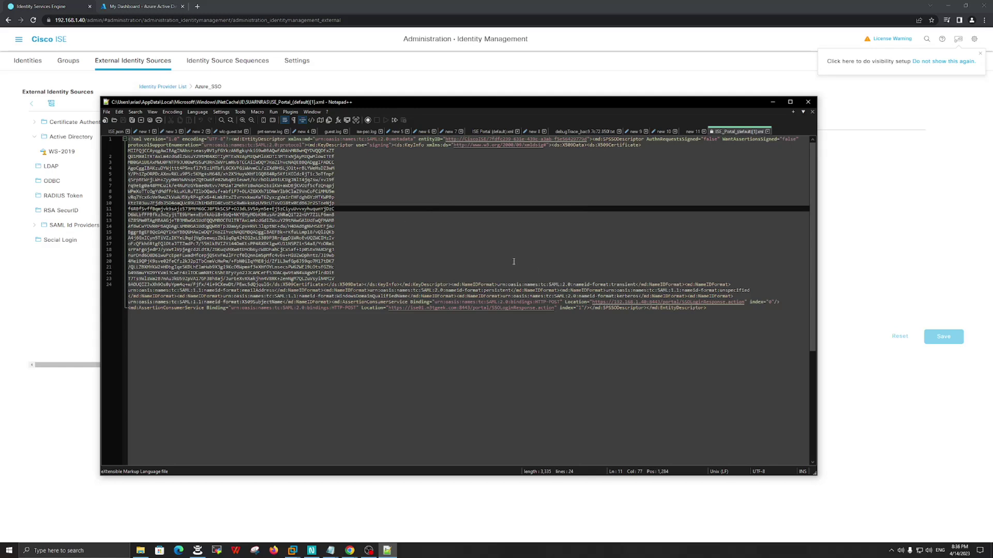
- Select the AssertionConsumerService Location URL on line 24, then return to the ISE page
{"action": "left_click_drag", "start_coordinate": [565, 302], "coordinate": [742, 302]}
{"action": "left_click", "coordinate": [397, 332]}
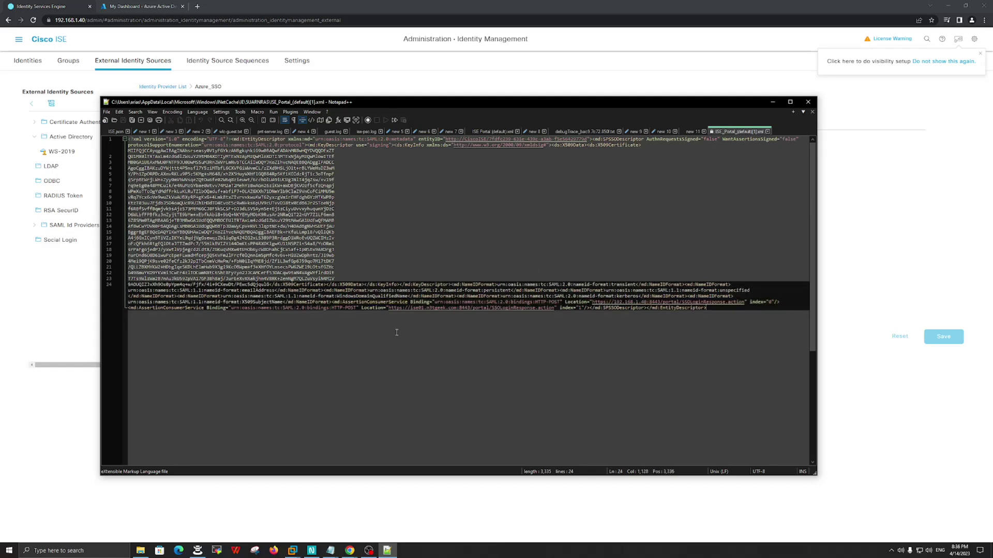
{"action": "left_click", "coordinate": [362, 308]}
{"action": "key", "text": "shift+Home"}
{"action": "key", "text": "shift+End"}
{"action": "left_click_drag", "start_coordinate": [361, 309], "coordinate": [557, 309]}
{"action": "left_click", "coordinate": [490, 337]}
{"action": "left_click", "coordinate": [549, 86]}
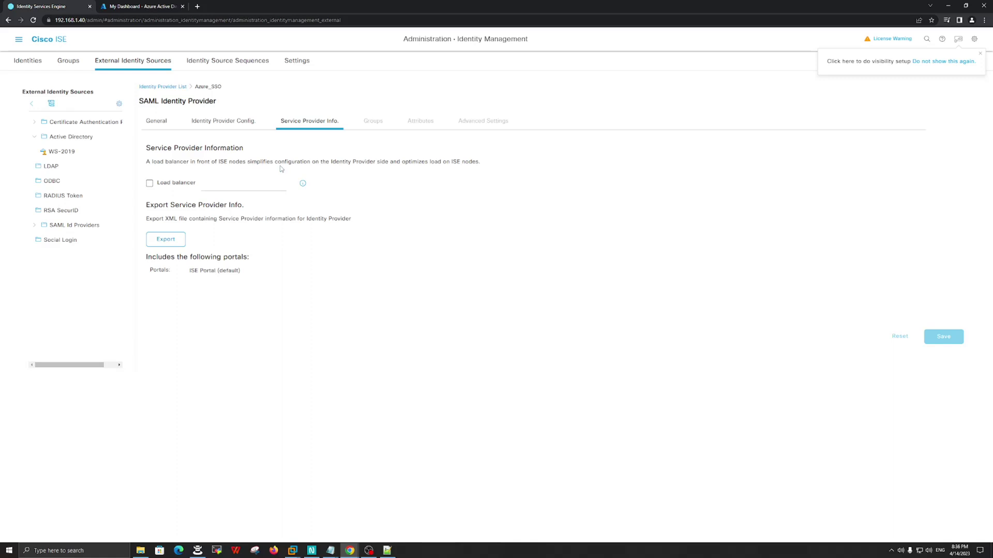
- Open Notepad from Windows search beside the Azure AD dashboard
{"action": "left_click", "coordinate": [151, 7]}
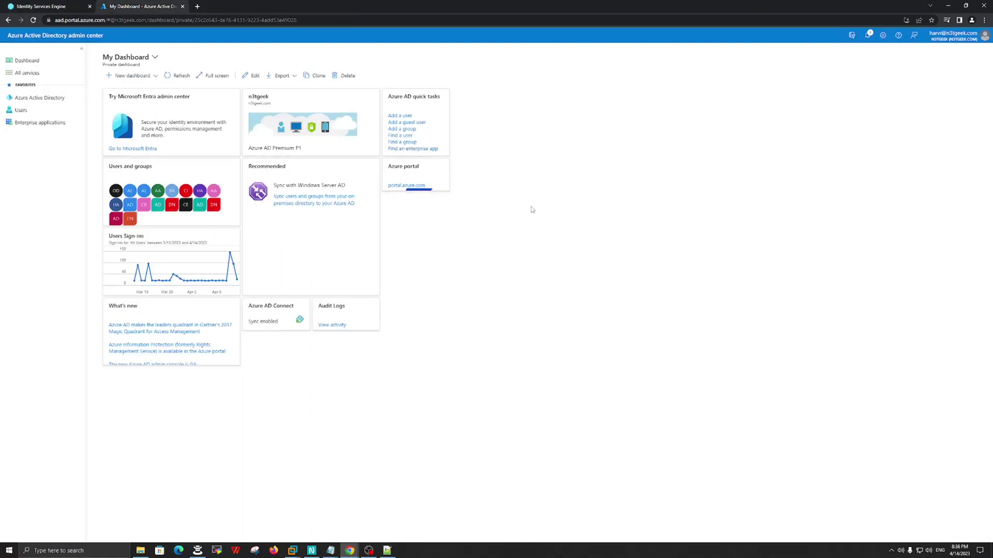
{"action": "key", "text": "super"}
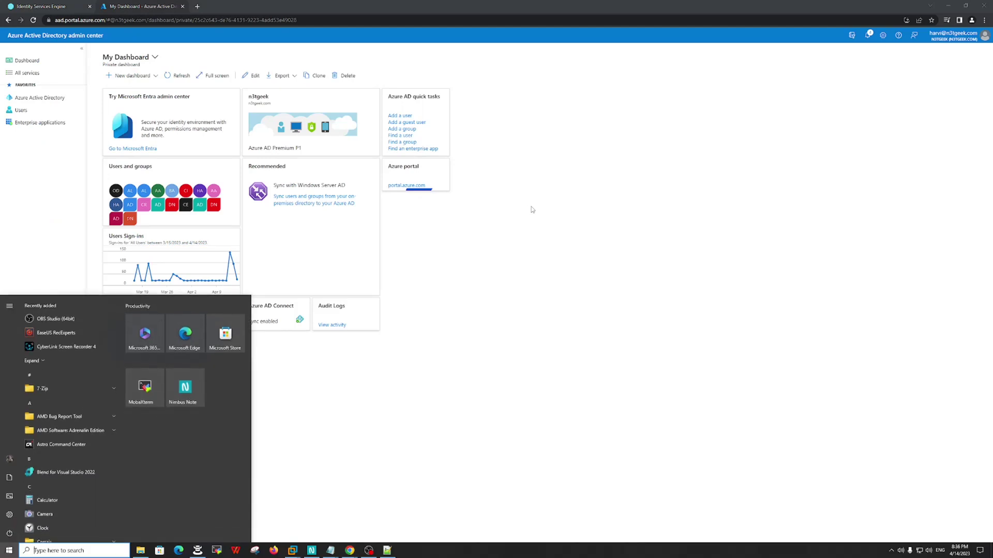
{"action": "type", "text": "NOT"}
{"action": "key", "text": "Return"}
{"action": "left_click_drag", "start_coordinate": [315, 161], "coordinate": [530, 186]}
- Write the checklist 'Create Users, Create Group, Create the Application' and go to the Users list
{"action": "type", "text": "--"}
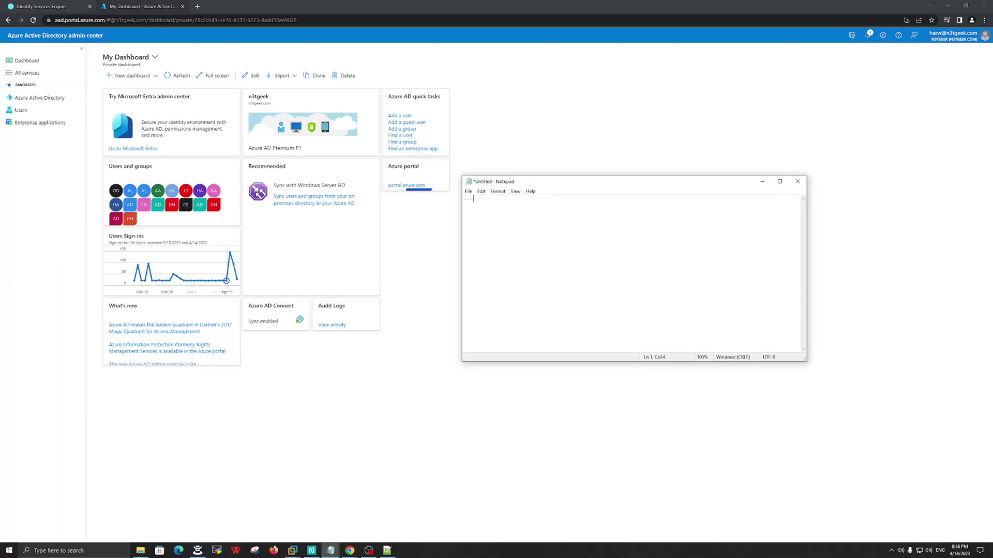
{"action": "type", "text": "-  c"}
{"action": "key", "text": "BackSpace"}
{"action": "type", "text": "C"}
{"action": "type", "text": "the Application"}
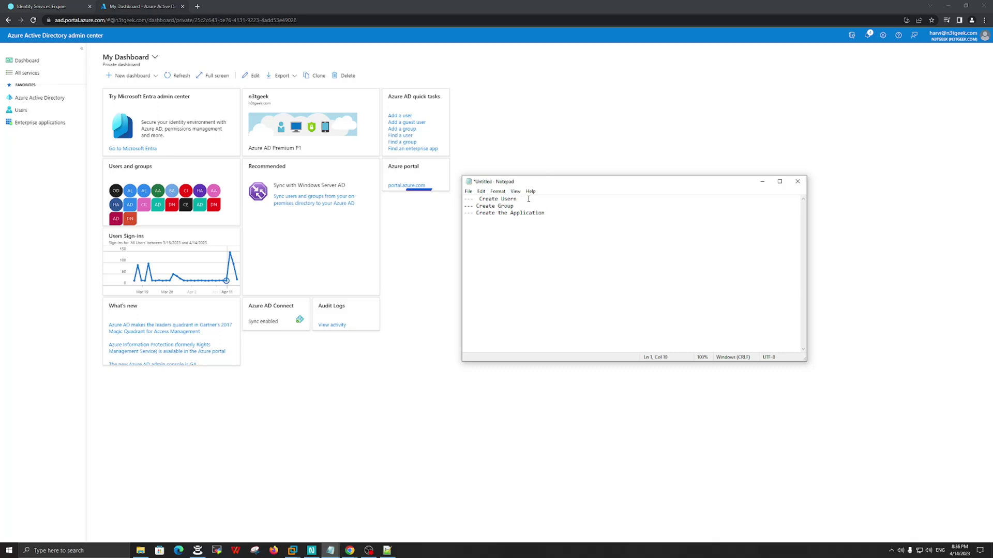
{"action": "left_click", "coordinate": [543, 163]}
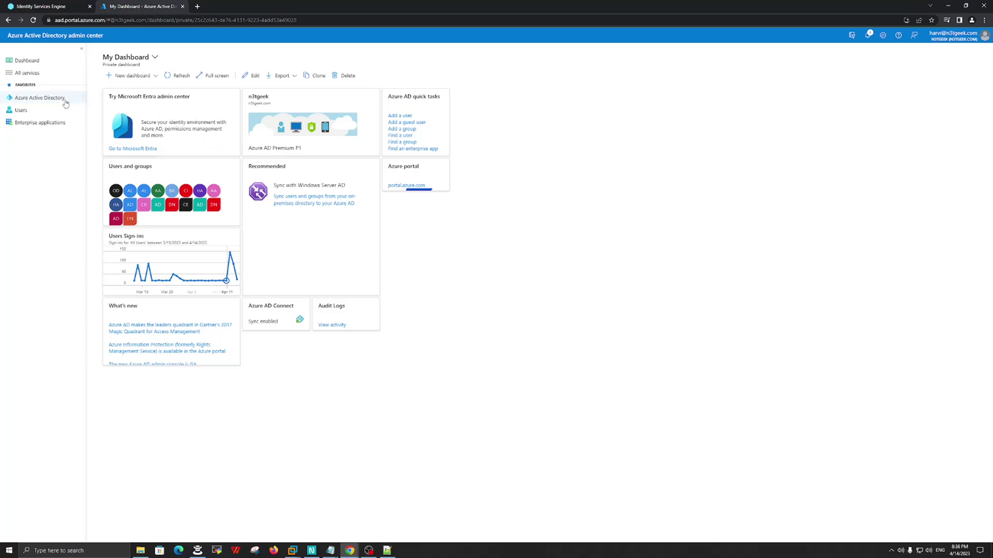
{"action": "left_click", "coordinate": [33, 114]}
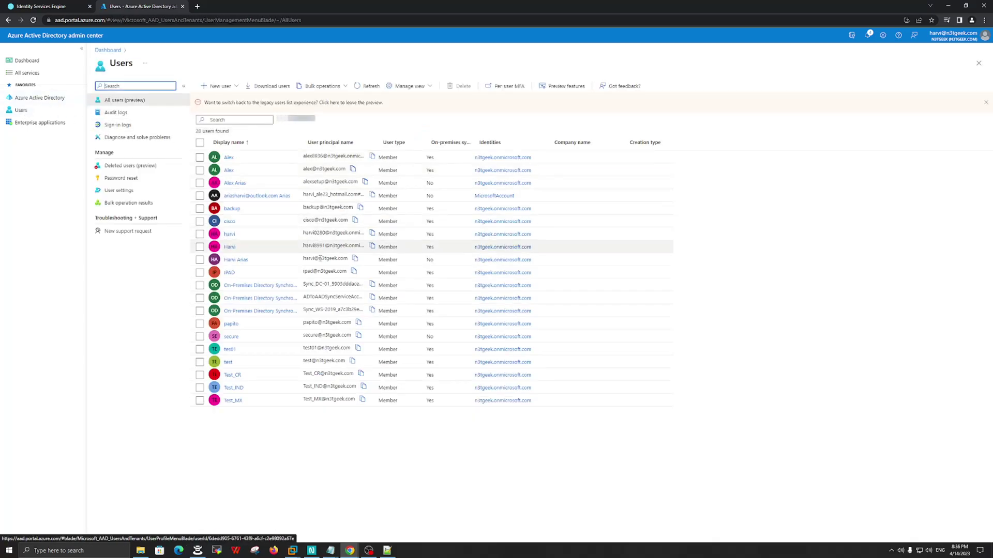
- Check the test user's sign-in name, then go to the All groups list
{"action": "left_click", "coordinate": [295, 260]}
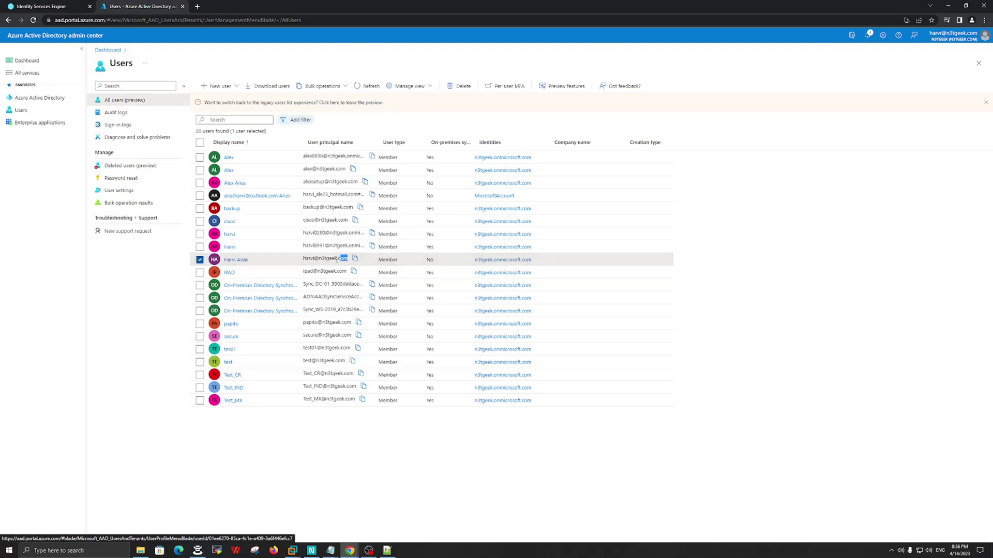
{"action": "left_click_drag", "start_coordinate": [348, 259], "coordinate": [304, 258]}
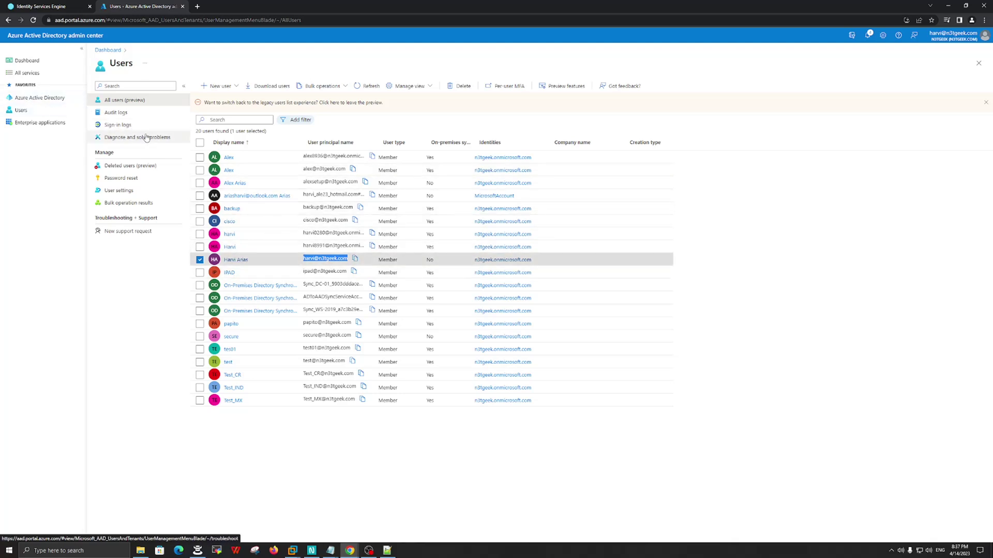
{"action": "left_click", "coordinate": [32, 99]}
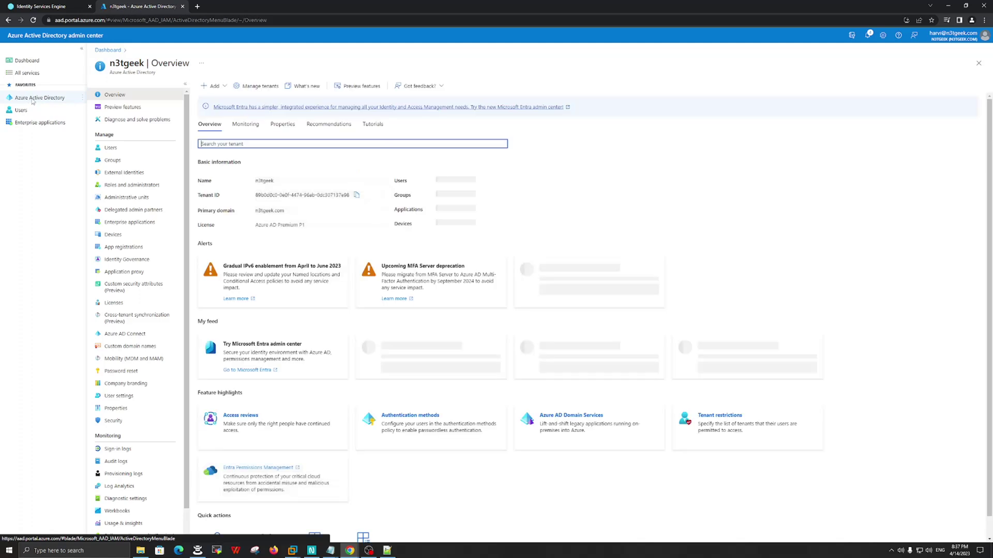
{"action": "left_click", "coordinate": [111, 160]}
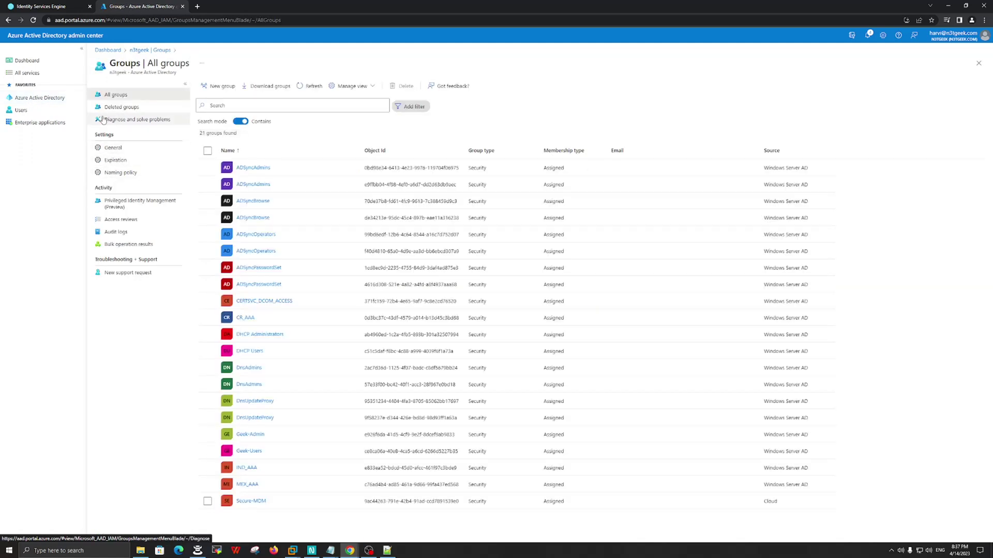
- Create a Security group named ISE_GROUP_SSO with Assigned membership
{"action": "left_click", "coordinate": [220, 87]}
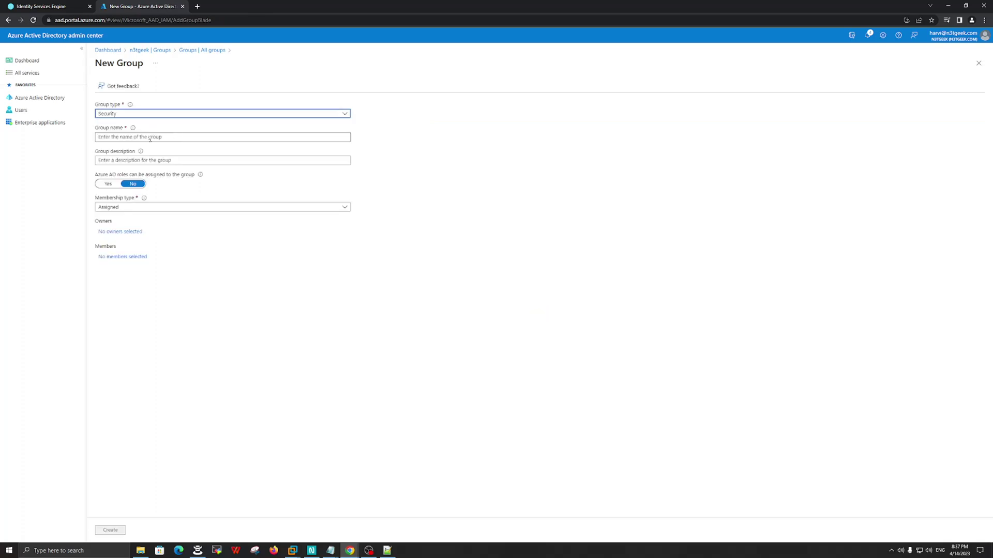
{"action": "left_click", "coordinate": [125, 137]}
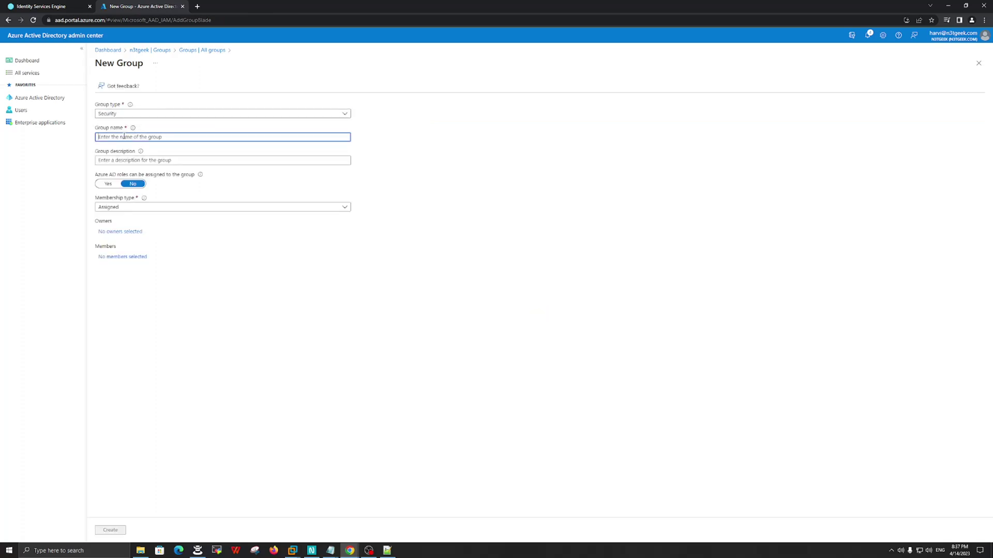
{"action": "type", "text": "ISE_GROUP_SSO"}
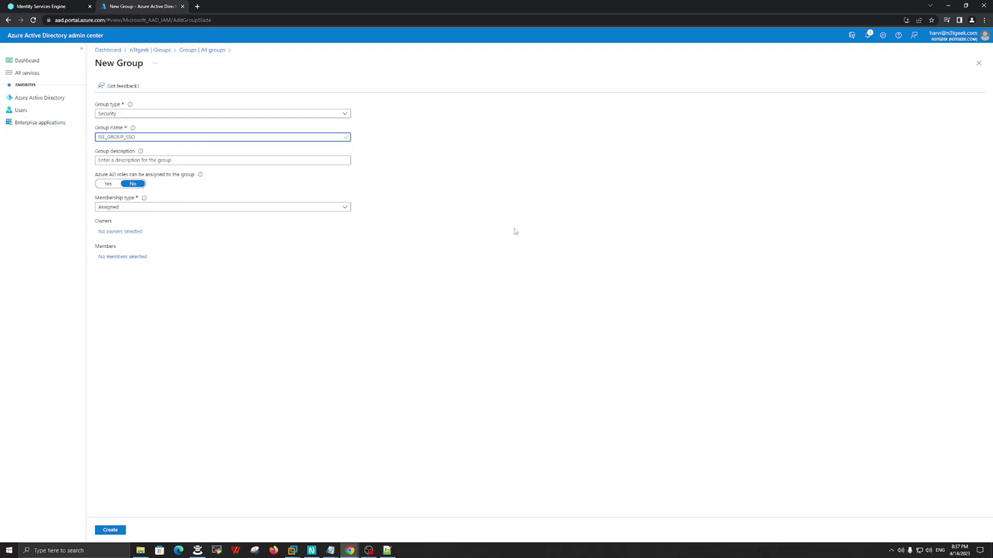
{"action": "left_click", "coordinate": [515, 231]}
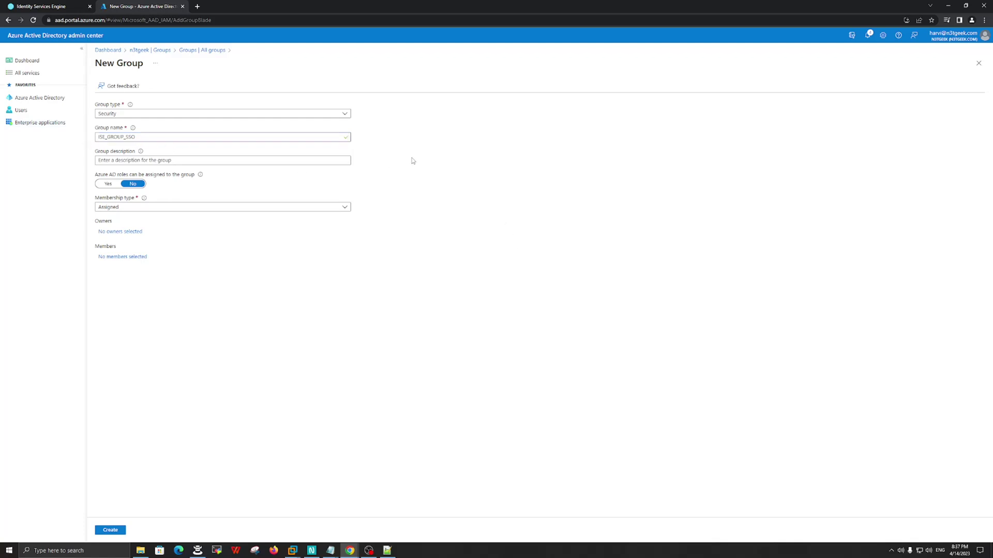
{"action": "left_click", "coordinate": [119, 531]}
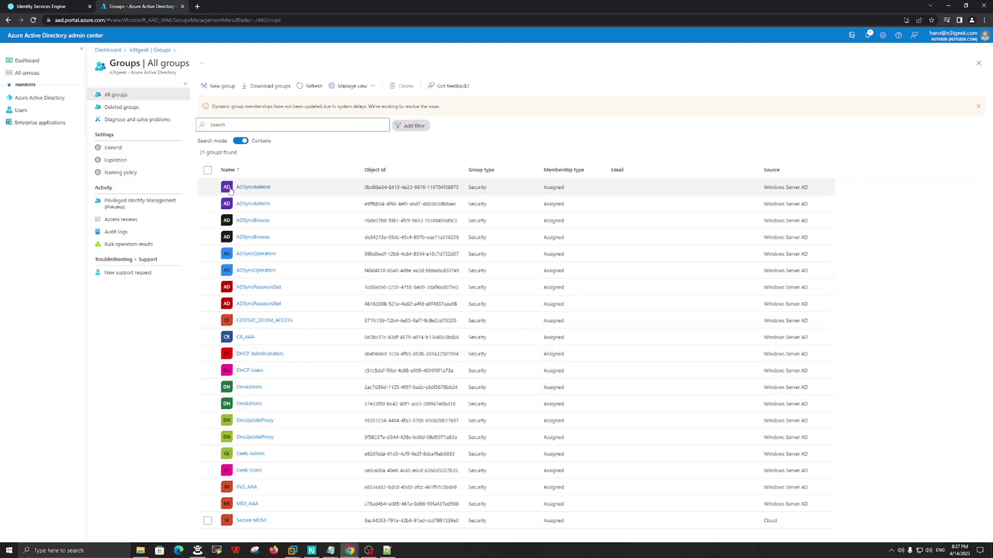
- Search the groups for ISE and open ISE_GROUP_SSO, which has zero direct members
{"action": "left_click", "coordinate": [219, 125]}
{"action": "left_click", "coordinate": [256, 143]}
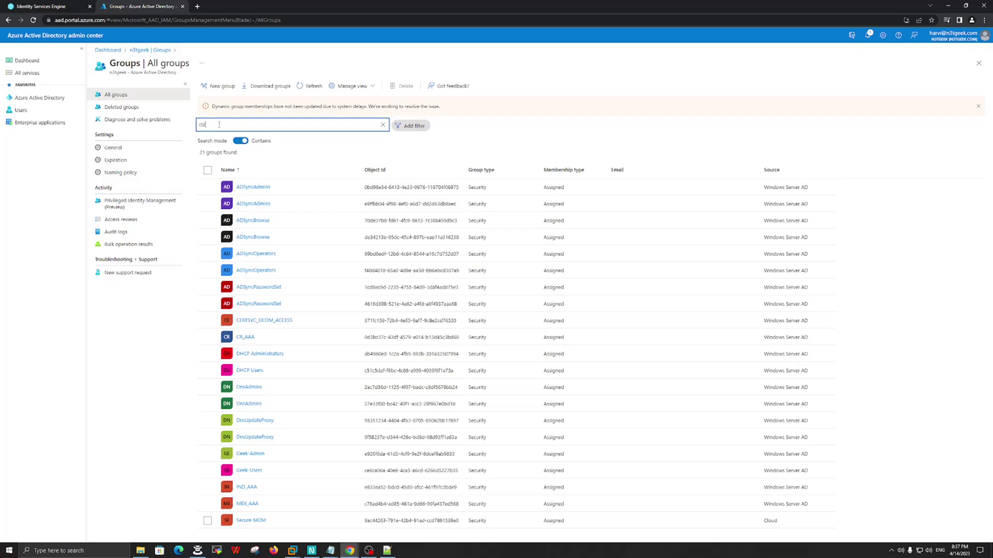
{"action": "left_click", "coordinate": [110, 96]}
{"action": "left_click", "coordinate": [114, 107]}
{"action": "left_click", "coordinate": [115, 95]}
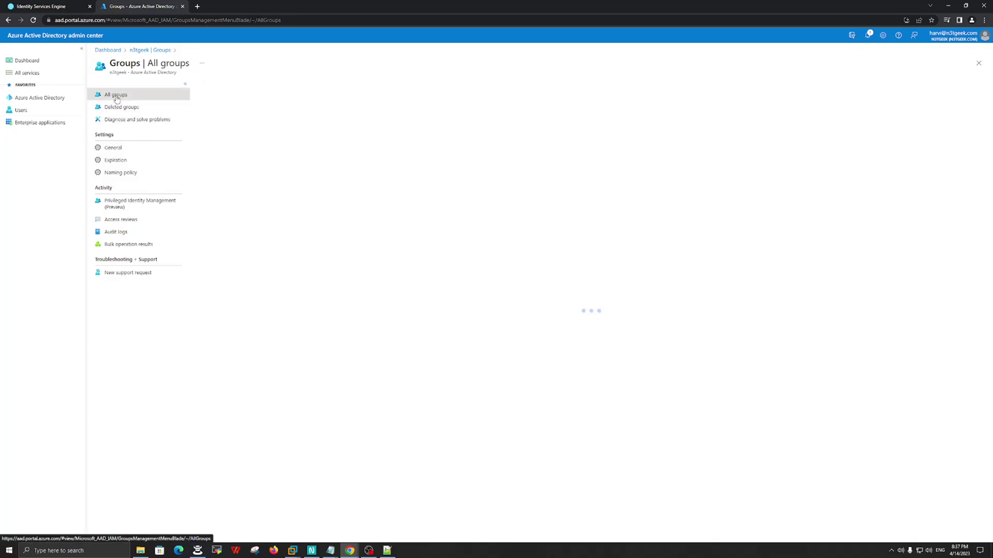
{"action": "left_click", "coordinate": [225, 124]}
{"action": "type", "text": "ISE"}
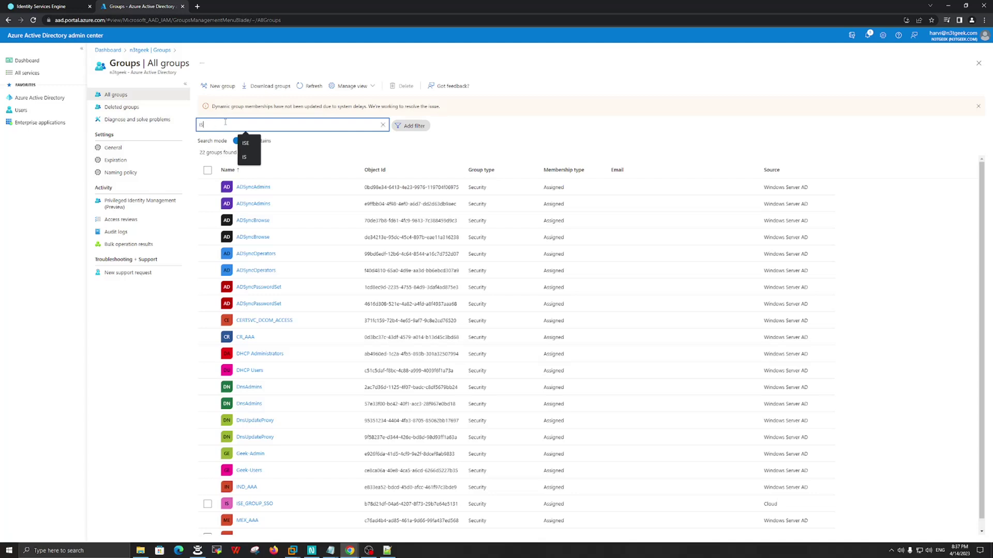
{"action": "left_click", "coordinate": [257, 188]}
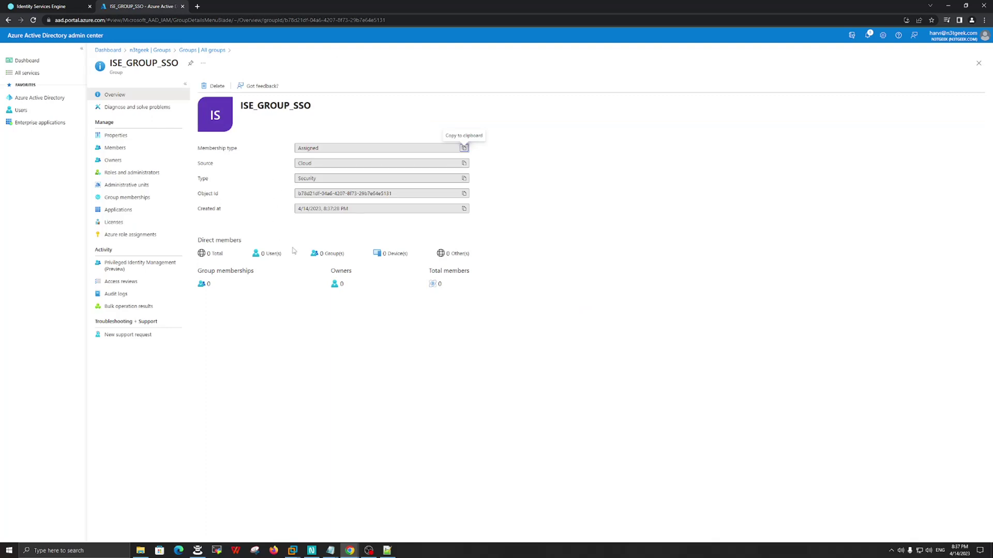
{"action": "left_click_drag", "start_coordinate": [294, 256], "coordinate": [248, 251]}
{"action": "left_click", "coordinate": [277, 226]}
- Add the test user as a member of ISE_GROUP_SSO and return to the tenant Overview
{"action": "left_click", "coordinate": [126, 150]}
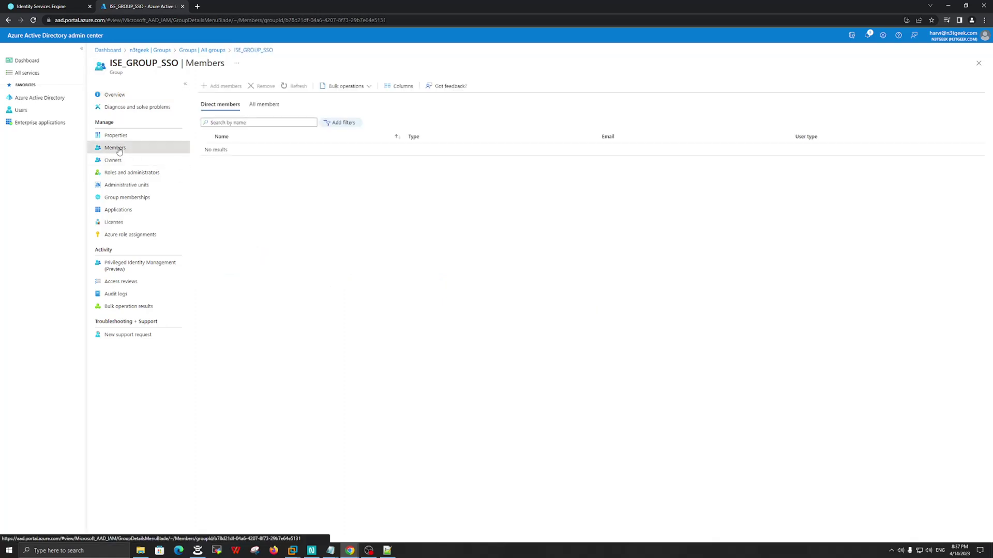
{"action": "left_click", "coordinate": [223, 86]}
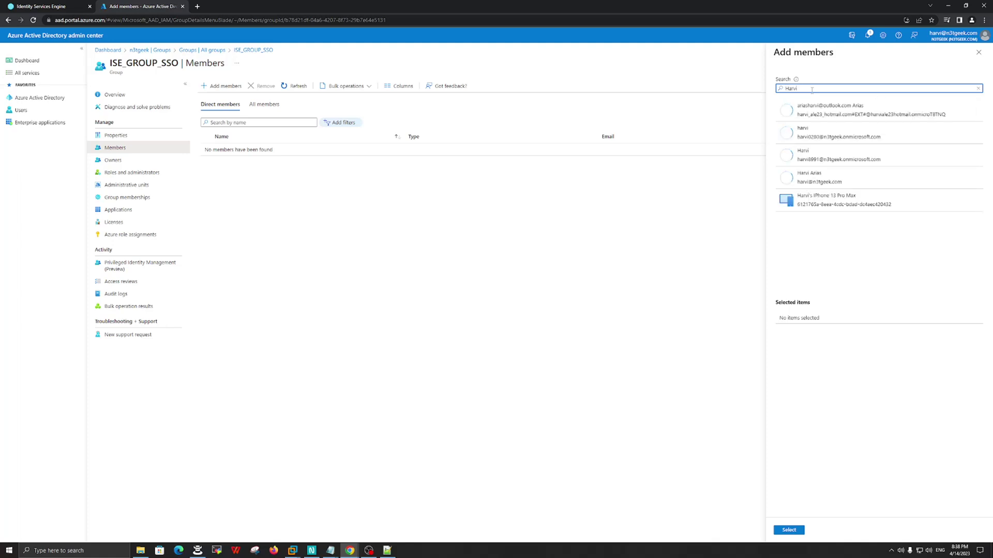
{"action": "left_click", "coordinate": [837, 182]}
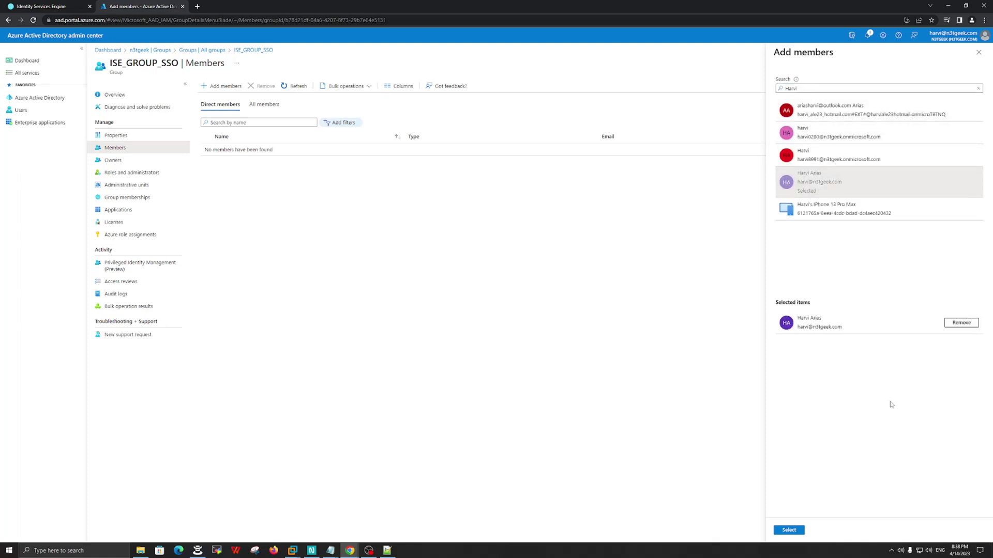
{"action": "left_click", "coordinate": [790, 530]}
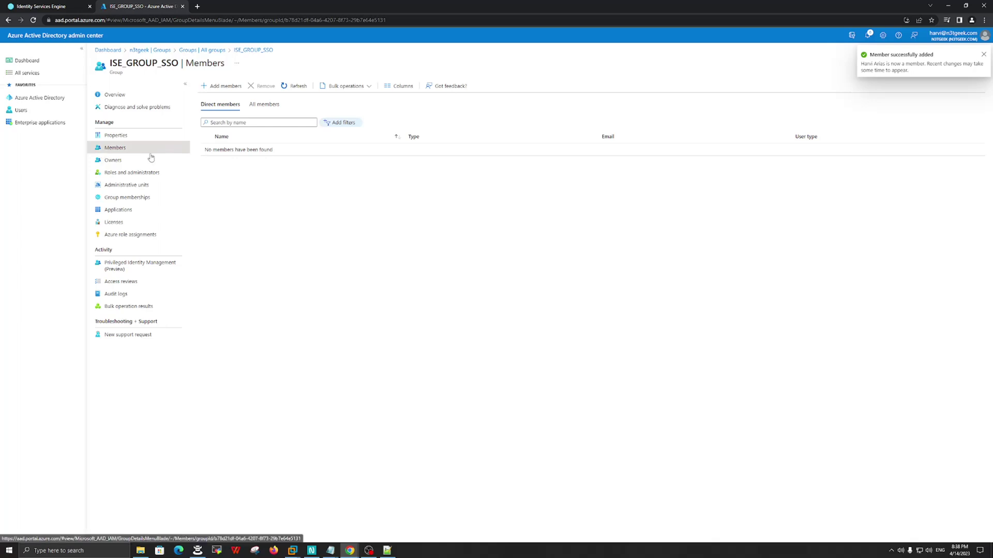
{"action": "left_click", "coordinate": [39, 98]}
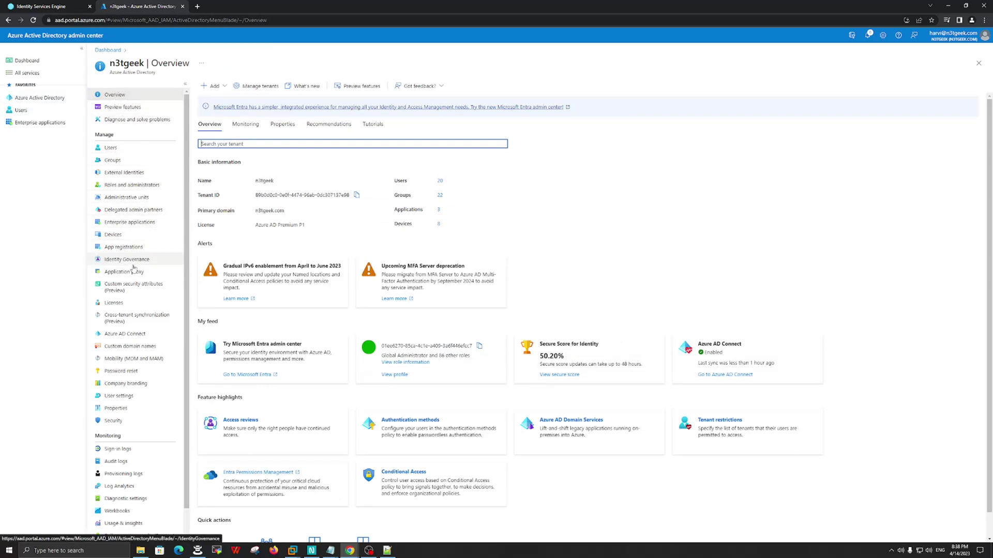
- Create a custom non-gallery enterprise application named ISE_APP_SSO
{"action": "left_click", "coordinate": [122, 223]}
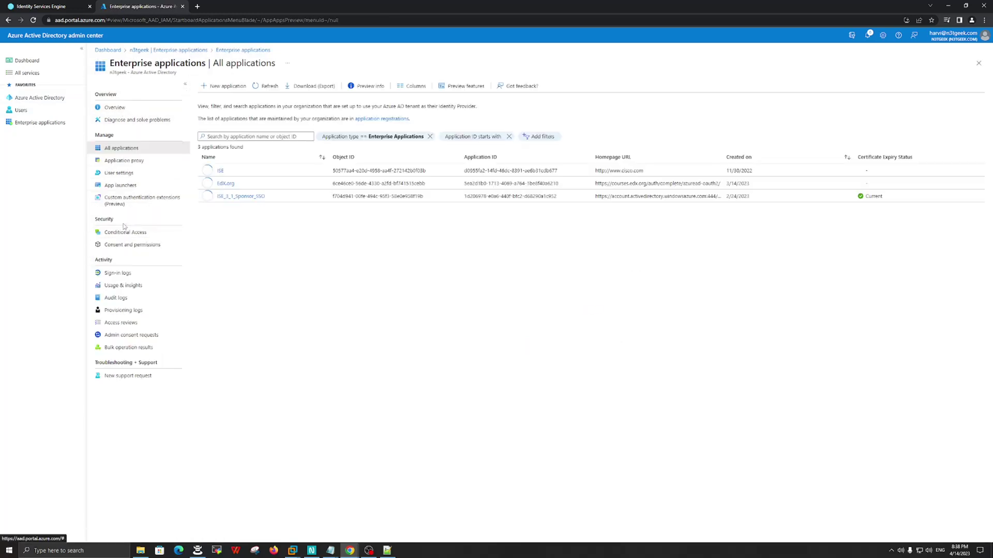
{"action": "left_click", "coordinate": [224, 88]}
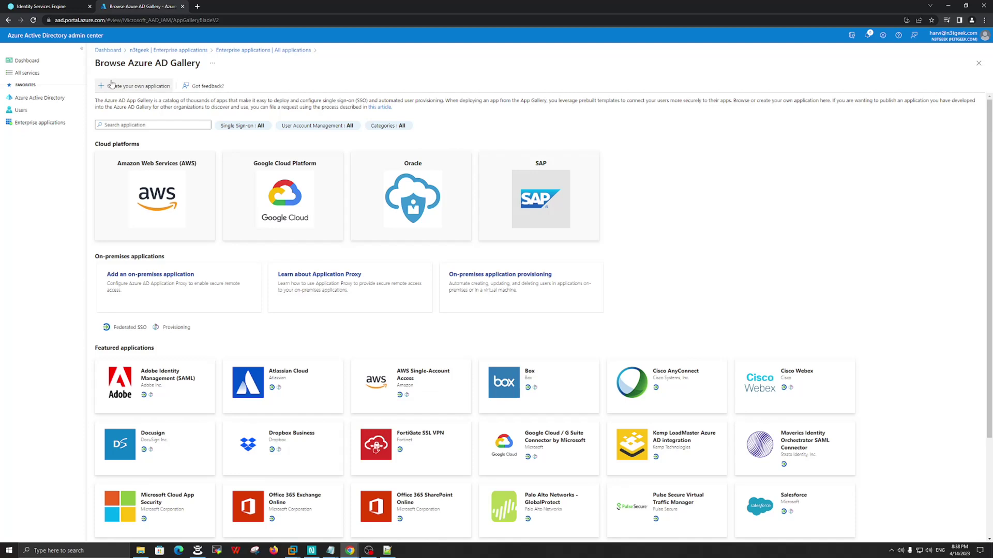
{"action": "left_click", "coordinate": [142, 86]}
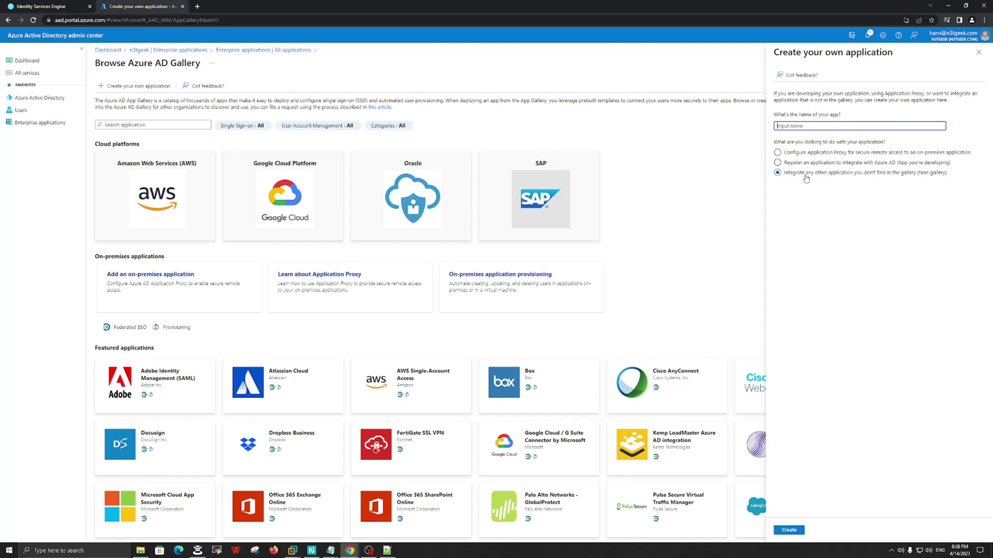
{"action": "left_click", "coordinate": [795, 126]}
{"action": "left_click", "coordinate": [788, 532]}
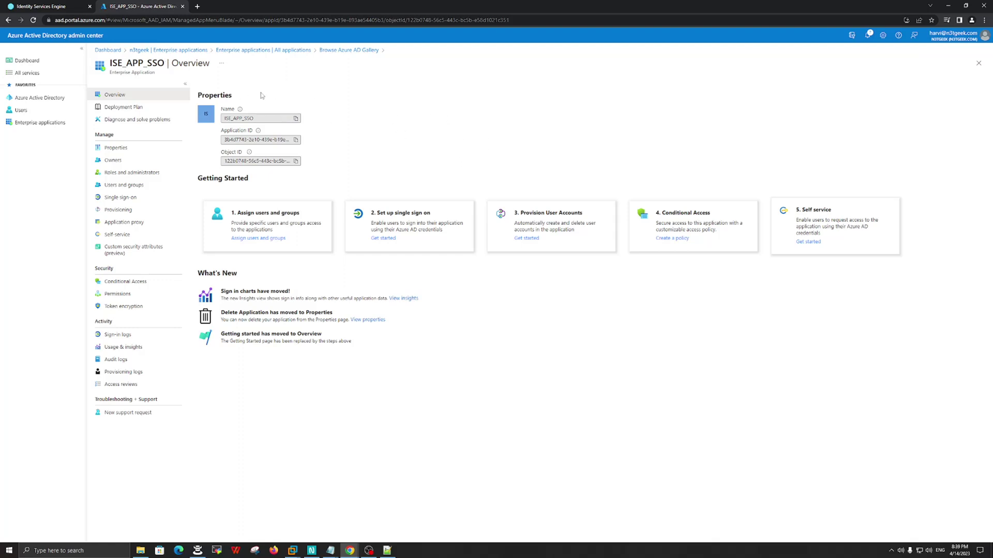
- Mark the Create Group item in the Notepad checklist, then return to the app overview
{"action": "mouse_move", "coordinate": [330, 550]}
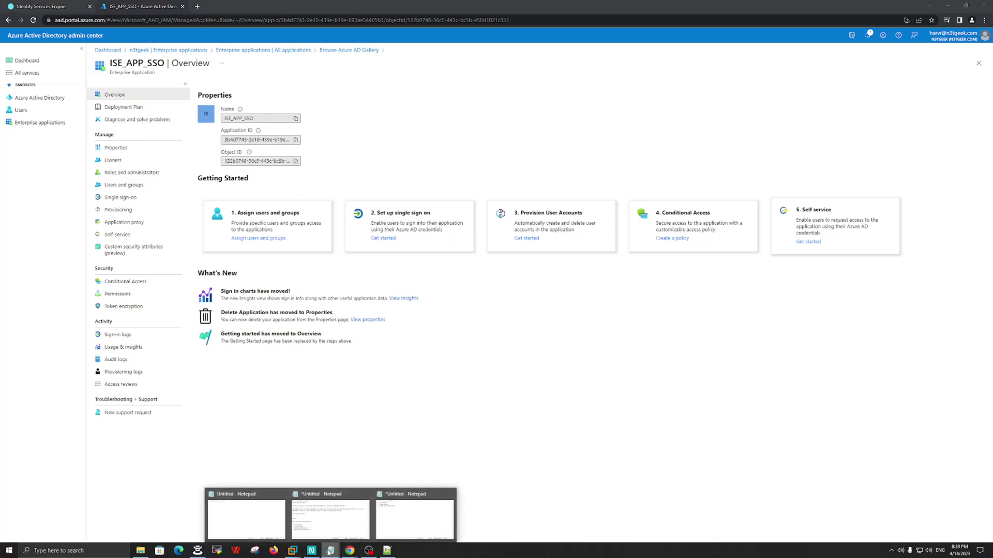
{"action": "left_click", "coordinate": [398, 532]}
{"action": "left_click_drag", "start_coordinate": [476, 206], "coordinate": [520, 209]}
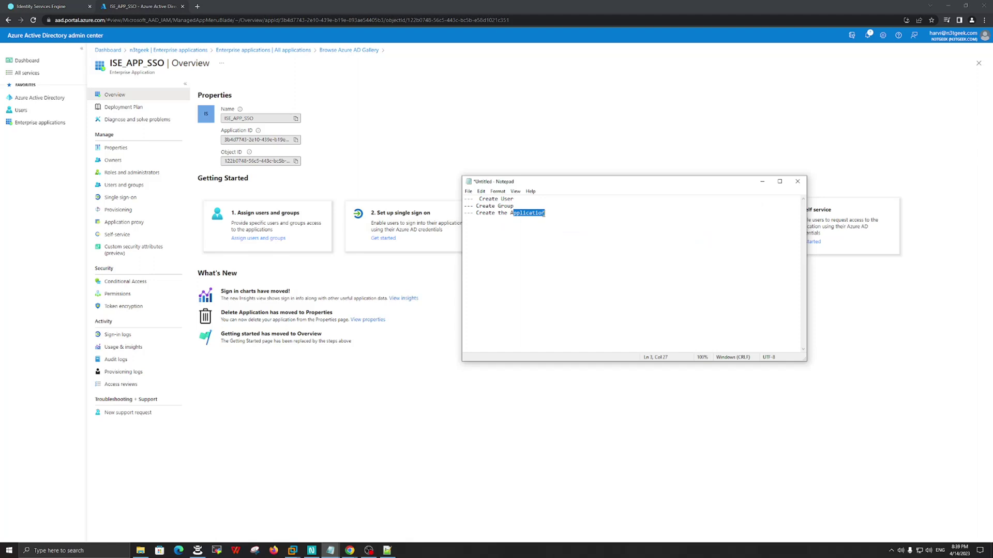
{"action": "left_click", "coordinate": [557, 134]}
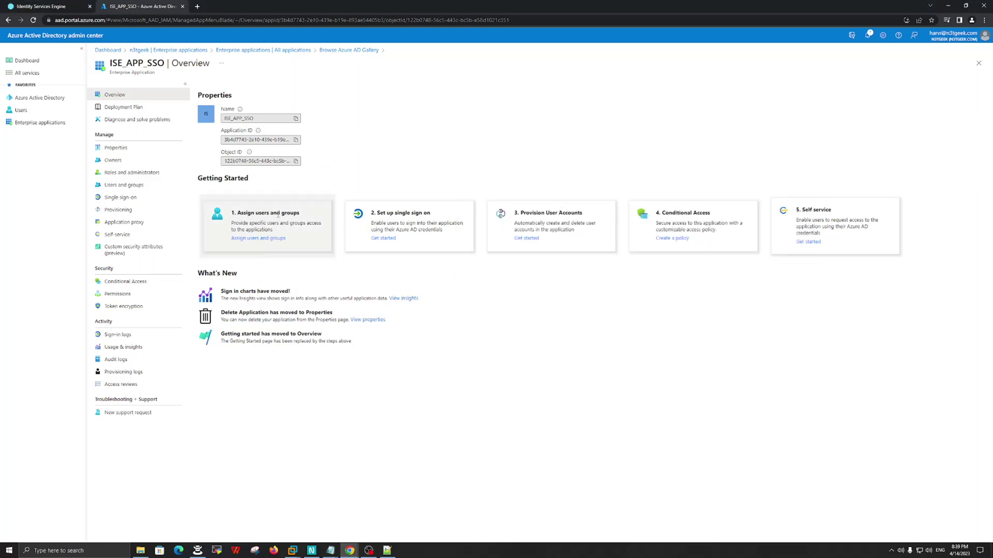
- Assign the ISE_GROUP_SSO group to ISE_APP_SSO and return to its Overview
{"action": "left_click", "coordinate": [258, 239]}
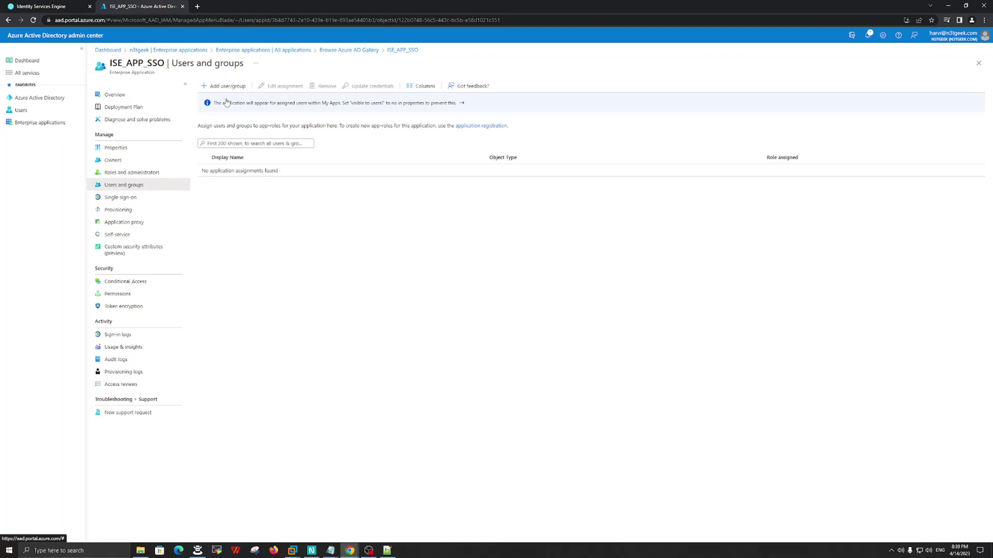
{"action": "left_click", "coordinate": [230, 86]}
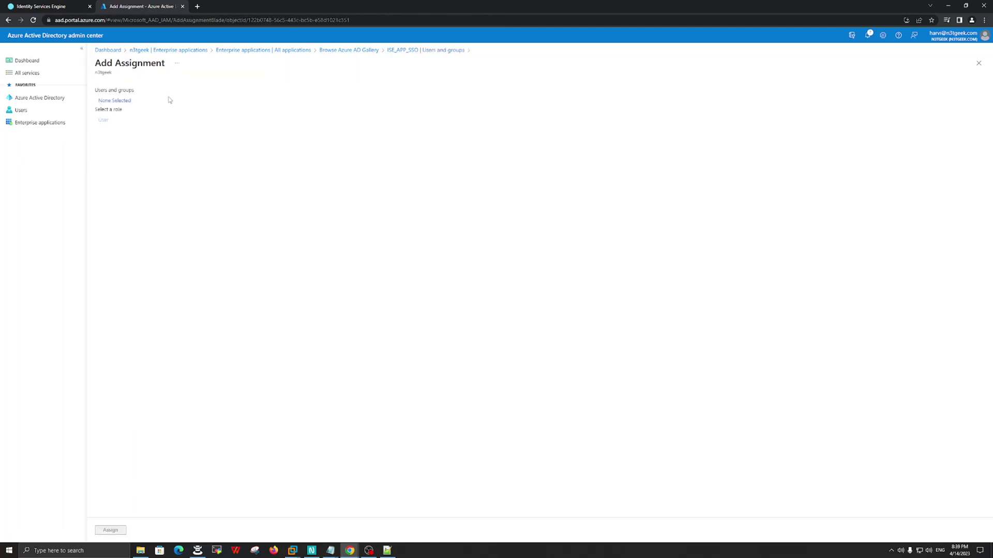
{"action": "left_click", "coordinate": [117, 102]}
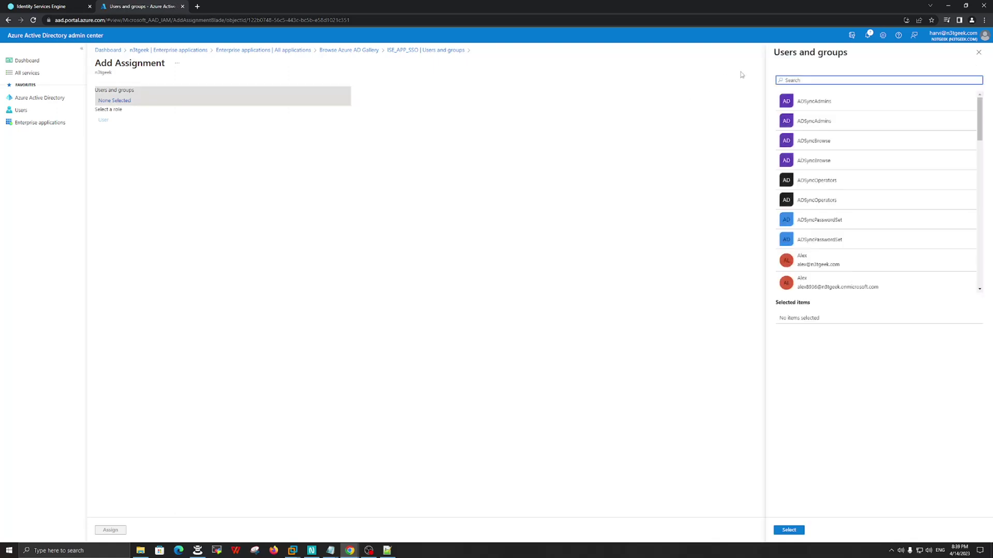
{"action": "type", "text": "ISE"}
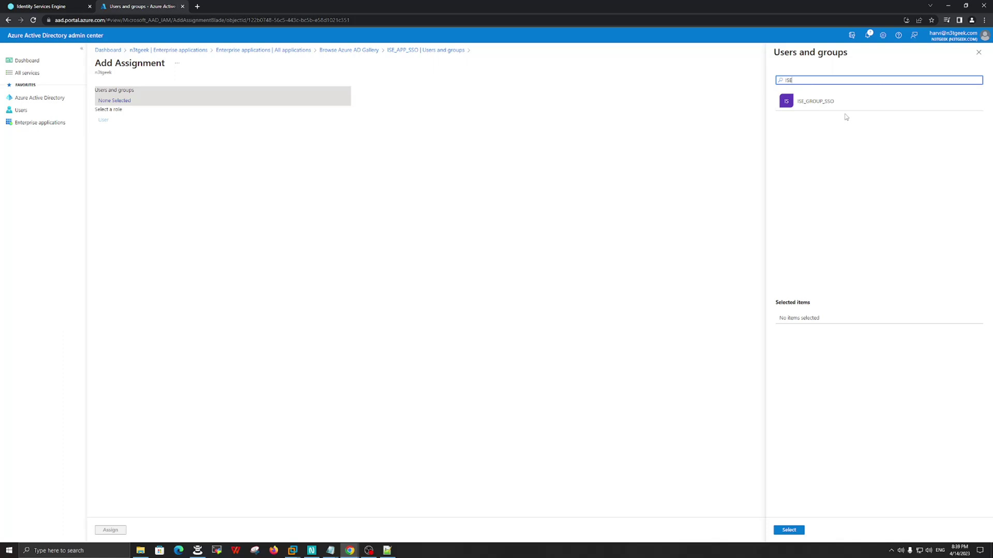
{"action": "left_click", "coordinate": [827, 105]}
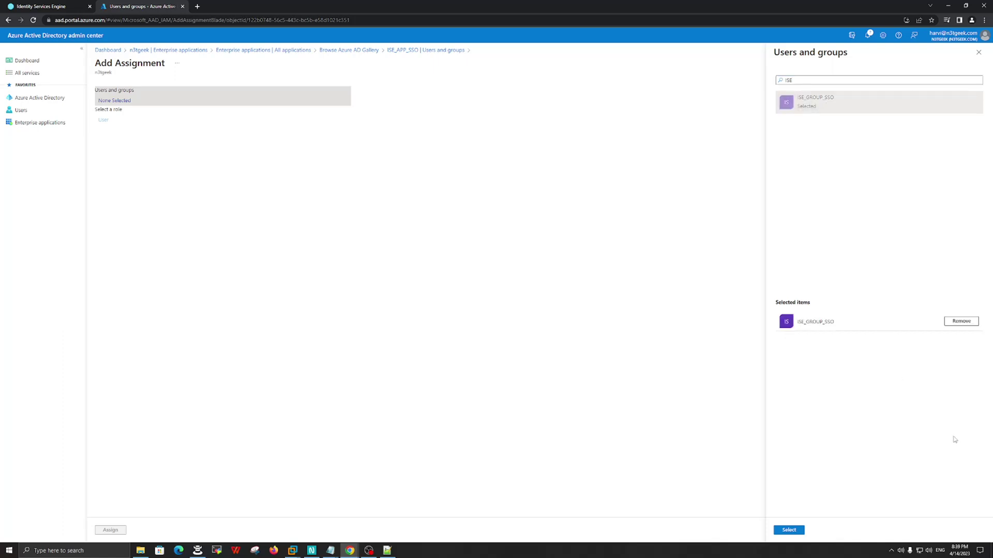
{"action": "left_click", "coordinate": [791, 530]}
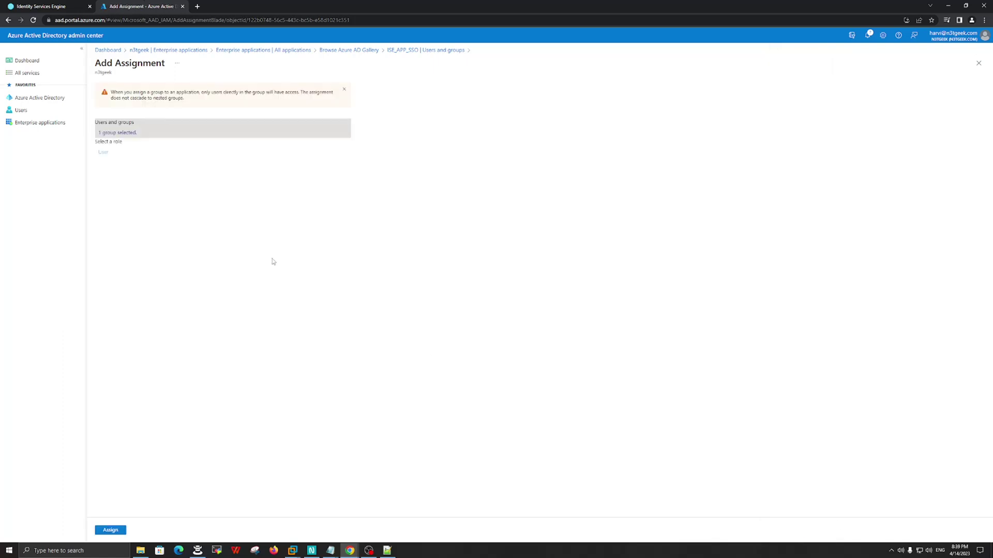
{"action": "left_click", "coordinate": [111, 531]}
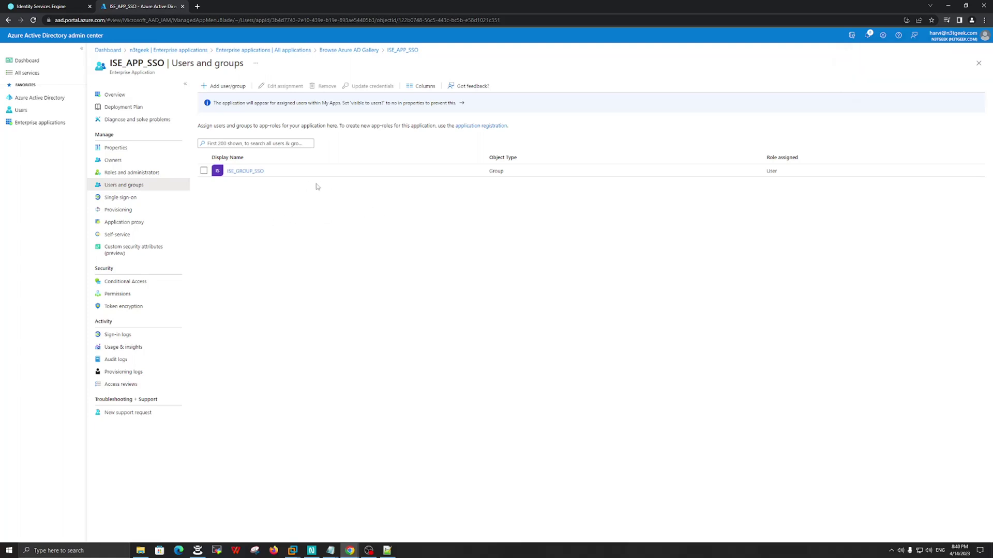
{"action": "left_click", "coordinate": [110, 97]}
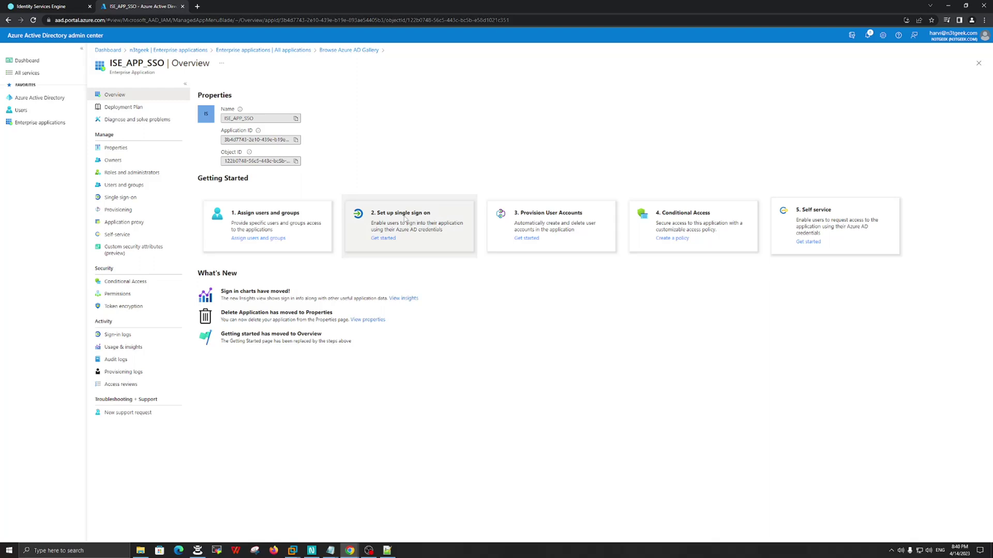
- Set up single sign-on for ISE_APP_SSO using the SAML method
{"action": "left_click", "coordinate": [385, 239]}
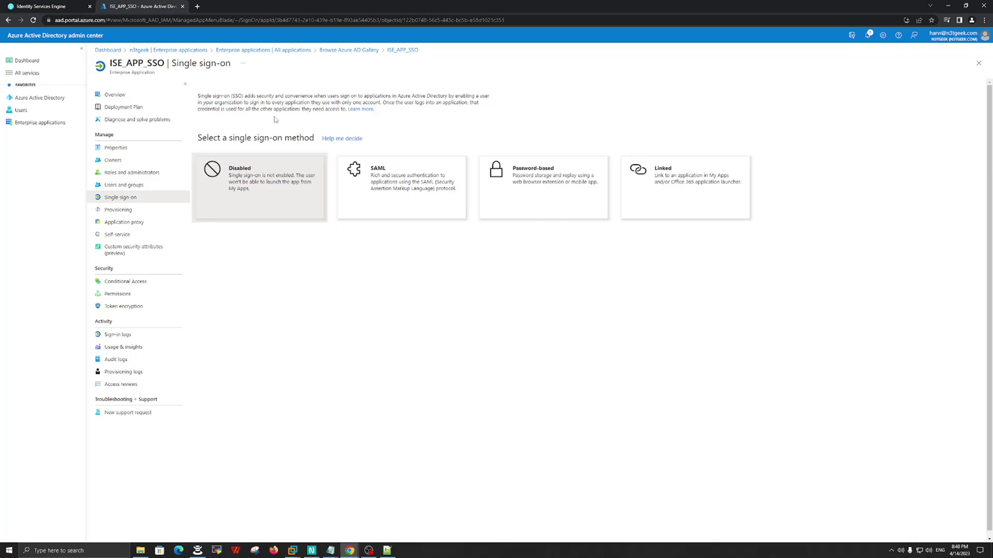
{"action": "left_click", "coordinate": [409, 187]}
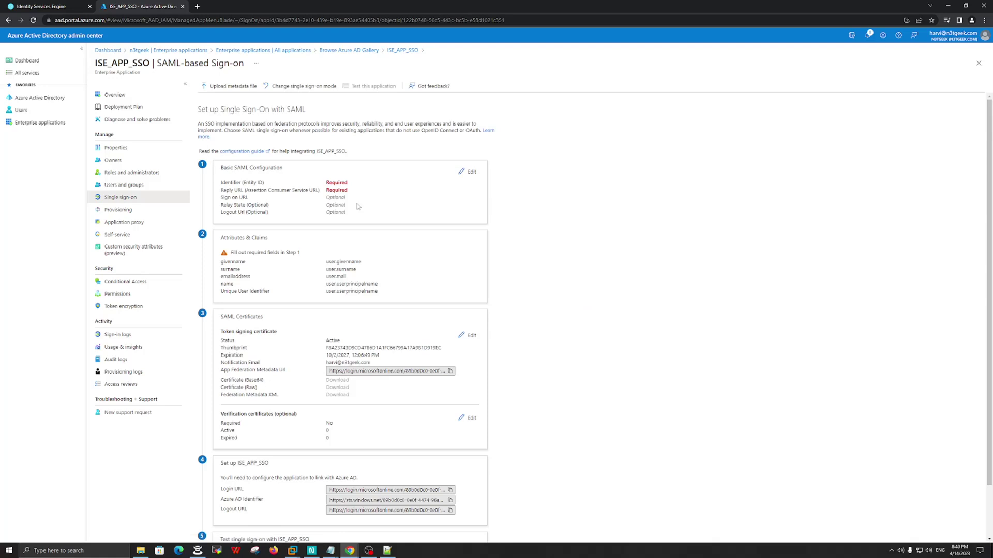
{"action": "scroll", "coordinate": [365, 362], "scroll_direction": "down", "scroll_amount": 1}
{"action": "scroll", "coordinate": [366, 398], "scroll_direction": "up", "scroll_amount": 1}
- Review the SAML sections and open Basic SAML Configuration for editing beside the ISE metadata
{"action": "left_click_drag", "start_coordinate": [219, 170], "coordinate": [265, 184]}
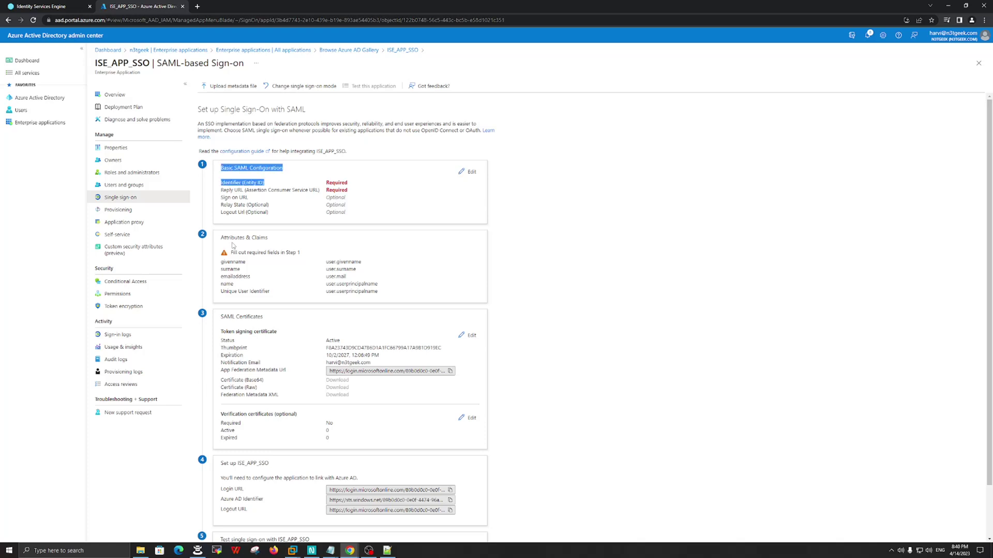
{"action": "left_click_drag", "start_coordinate": [223, 238], "coordinate": [248, 254]}
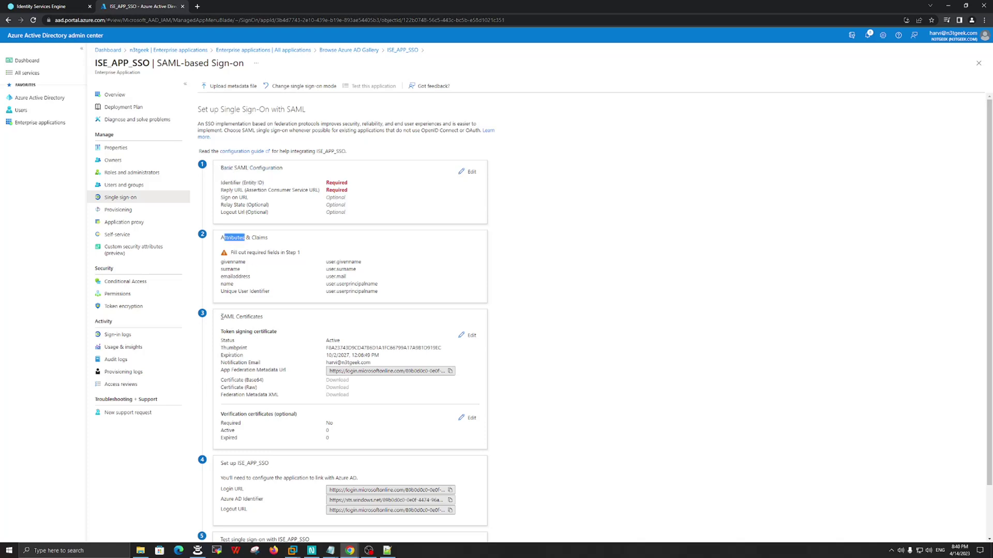
{"action": "left_click_drag", "start_coordinate": [223, 317], "coordinate": [273, 322]}
{"action": "left_click", "coordinate": [546, 264]}
{"action": "left_click_drag", "start_coordinate": [217, 170], "coordinate": [302, 181]}
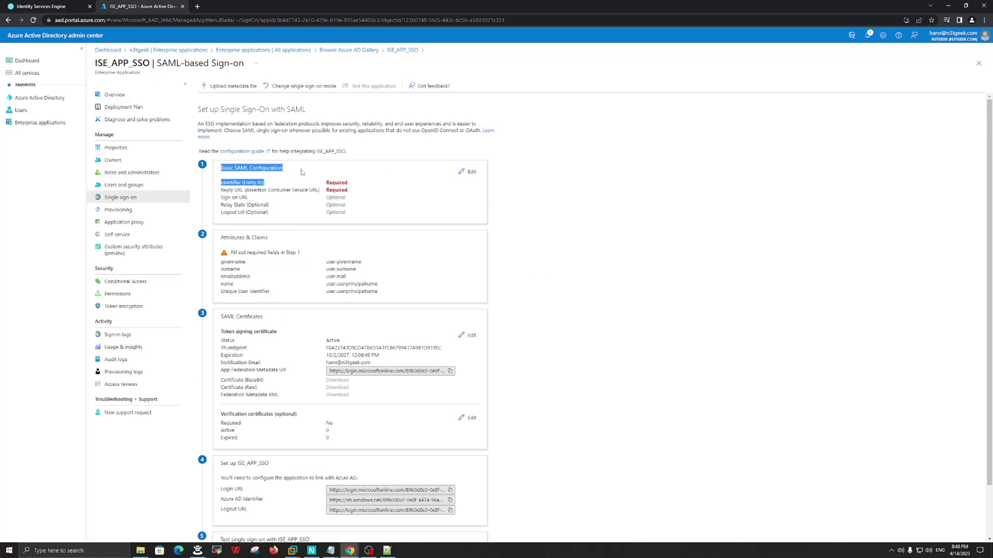
{"action": "left_click", "coordinate": [471, 173]}
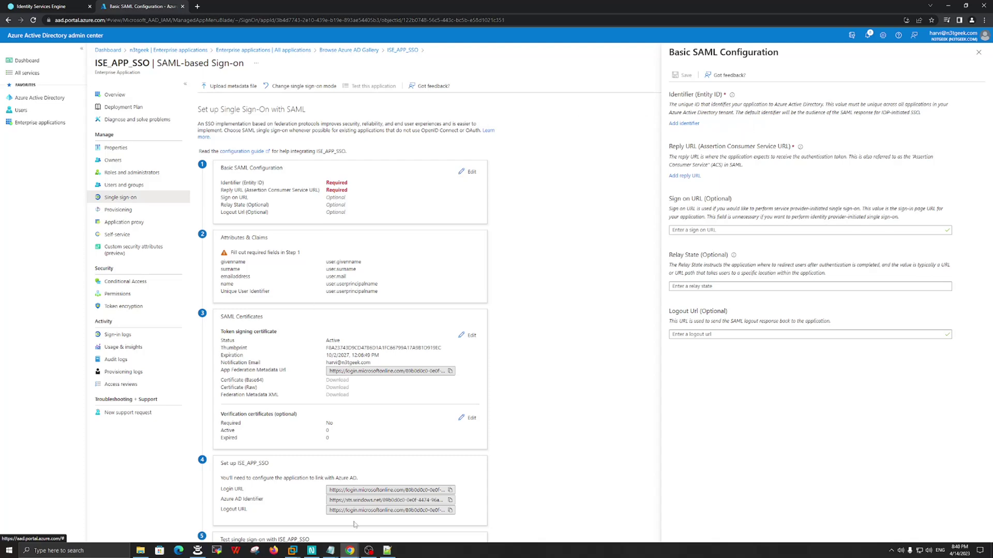
{"action": "left_click", "coordinate": [387, 550]}
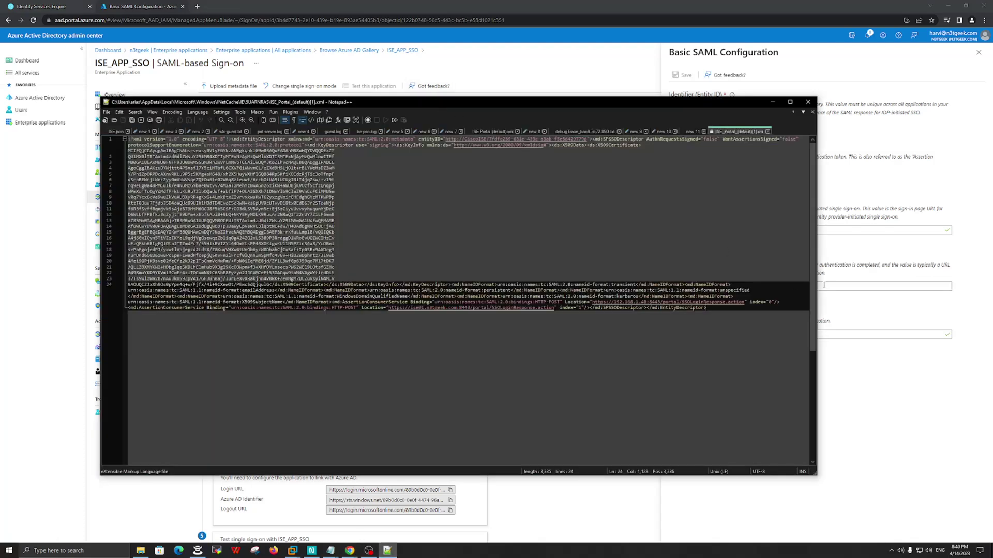
- Arrange the metadata window and select the entityID URL on line 1
{"action": "left_click_drag", "start_coordinate": [816, 281], "coordinate": [611, 312]}
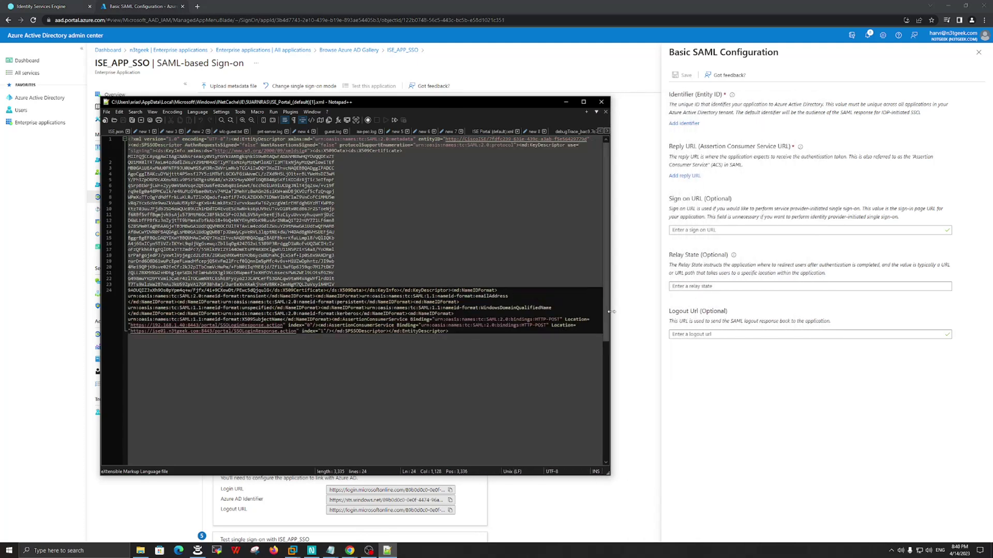
{"action": "left_click_drag", "start_coordinate": [363, 102], "coordinate": [334, 84]}
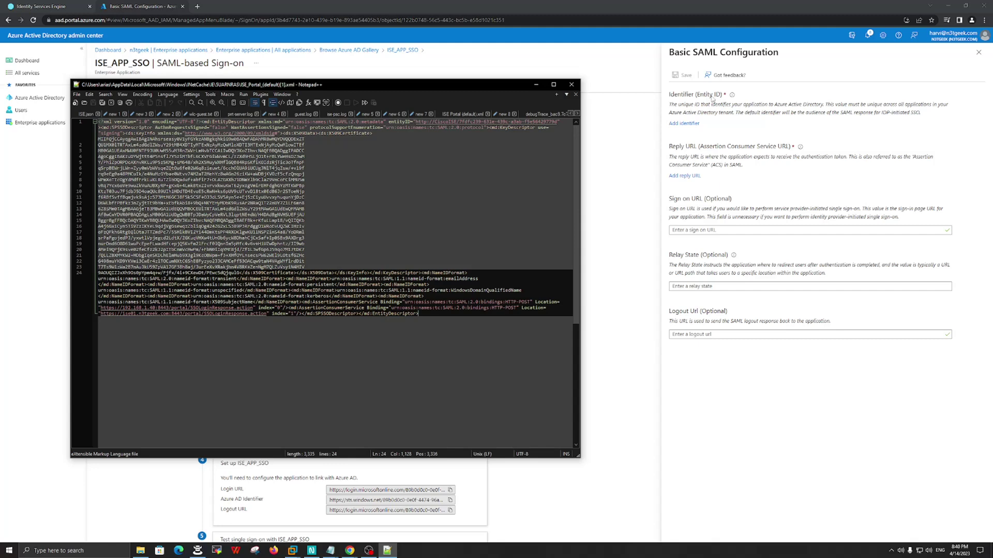
{"action": "double_click", "coordinate": [392, 123]}
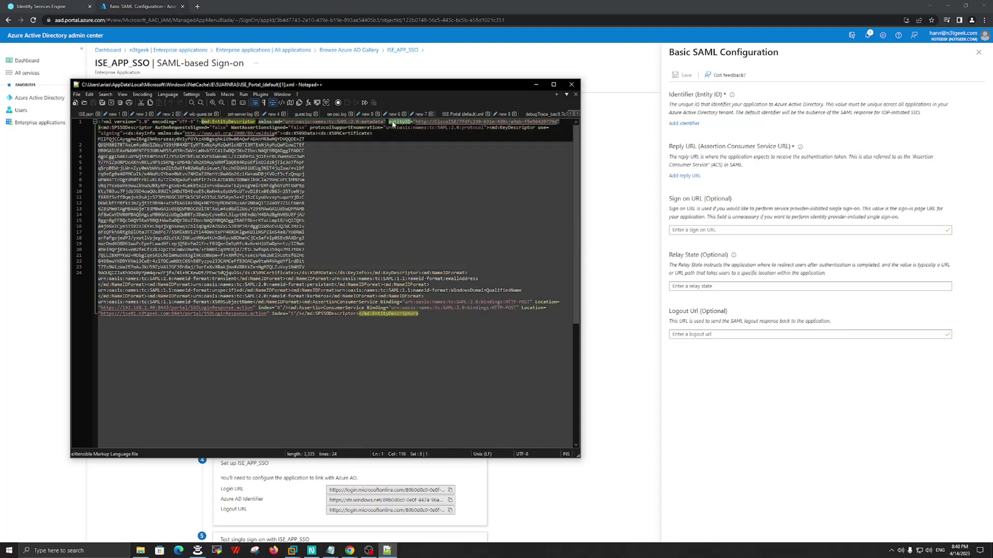
{"action": "key", "text": "Down"}
{"action": "key", "text": "Down"}
{"action": "key", "text": "Down"}
{"action": "key", "text": "Down"}
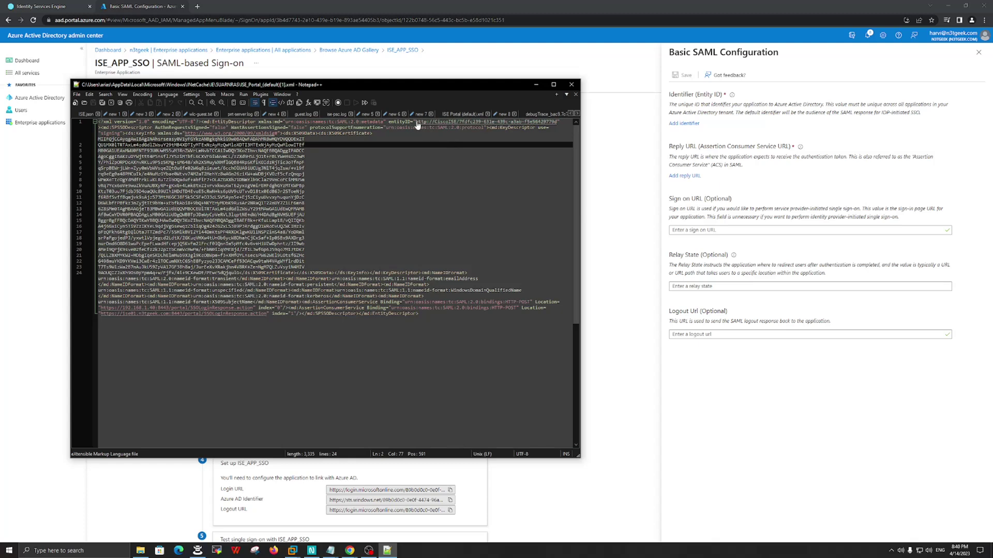
{"action": "left_click_drag", "start_coordinate": [415, 122], "coordinate": [557, 127]}
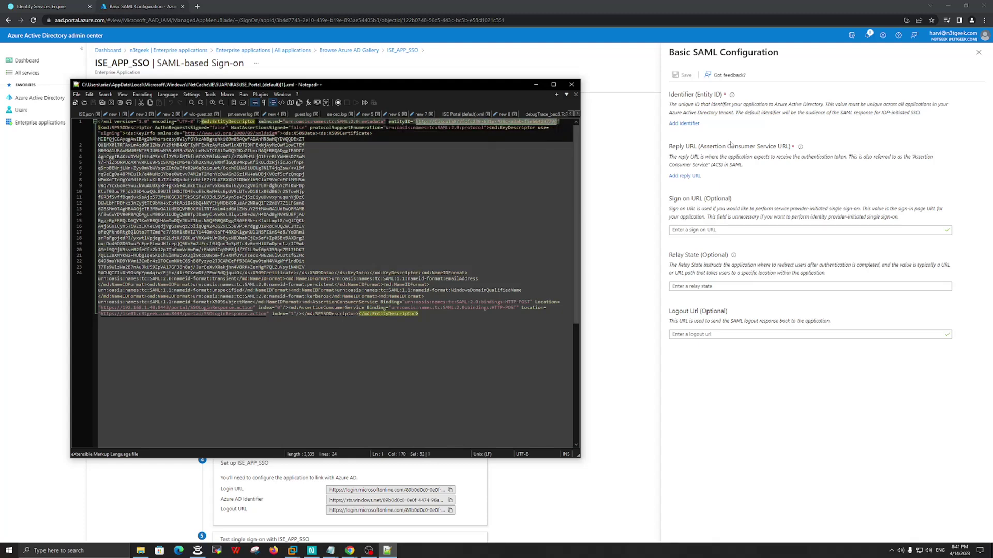
- Paste the entityID as the Identifier (Entity ID) and add an empty Reply URL row
{"action": "left_click", "coordinate": [732, 132]}
{"action": "left_click", "coordinate": [684, 124]}
{"action": "left_click", "coordinate": [692, 139]}
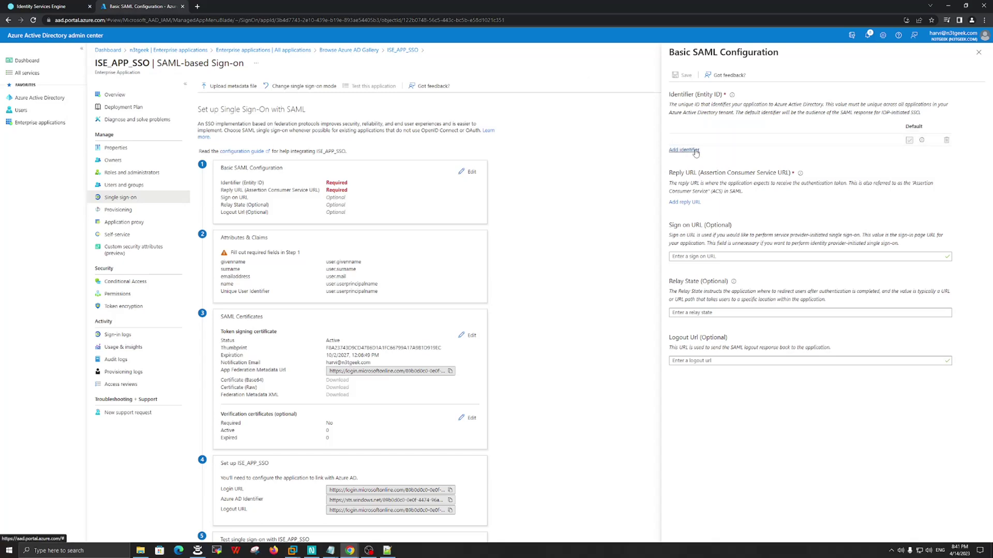
{"action": "type", "text": "http://CiscoISE/7fdfc239-631e-439c-a3ab-f5e56429779d"}
{"action": "left_click", "coordinate": [846, 160]}
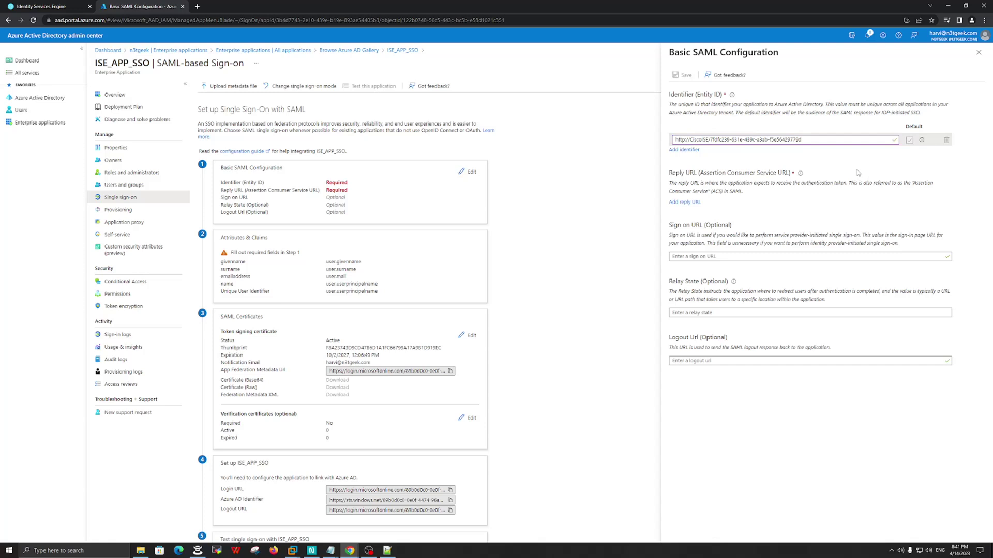
{"action": "left_click_drag", "start_coordinate": [668, 176], "coordinate": [695, 175]}
{"action": "left_click", "coordinate": [685, 202]}
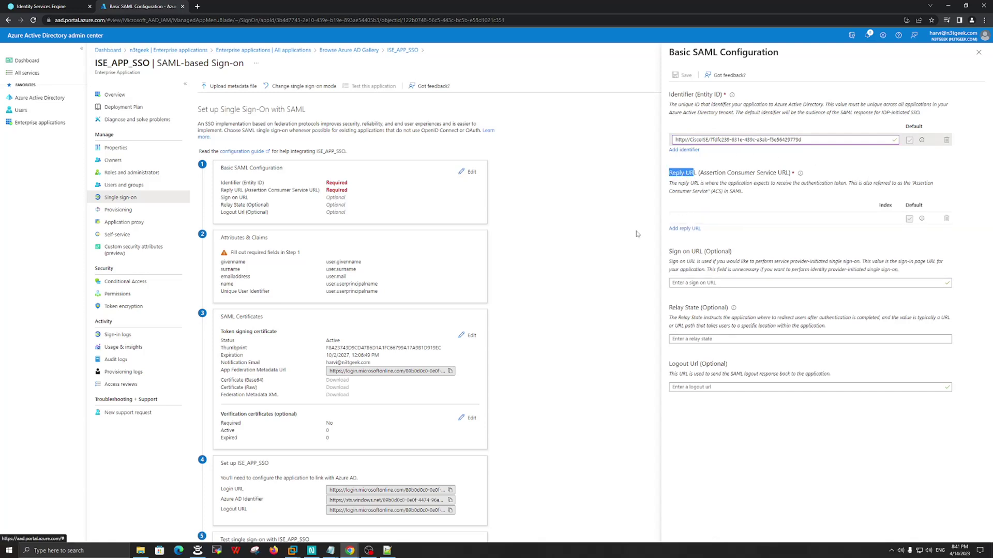
{"action": "left_click", "coordinate": [387, 551]}
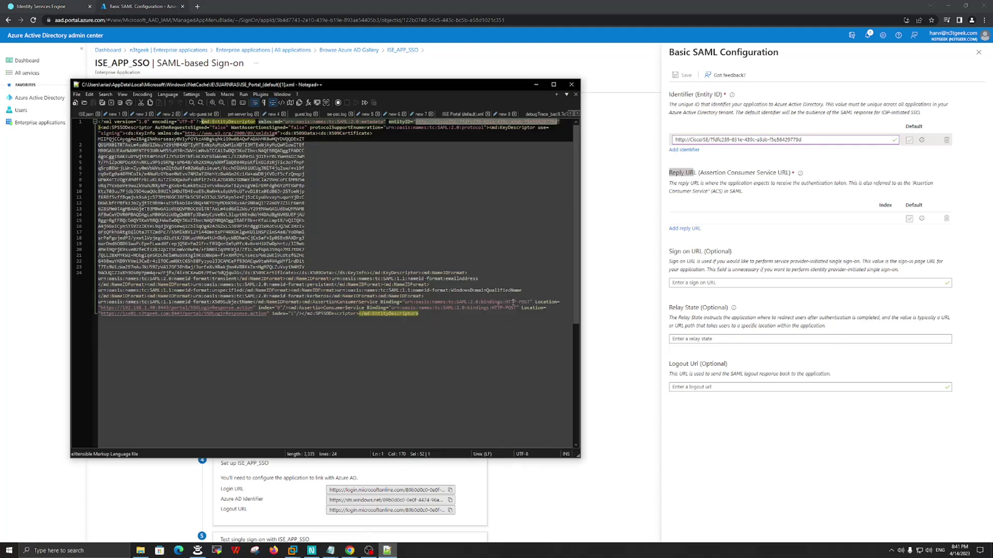
{"action": "double_click", "coordinate": [549, 303]}
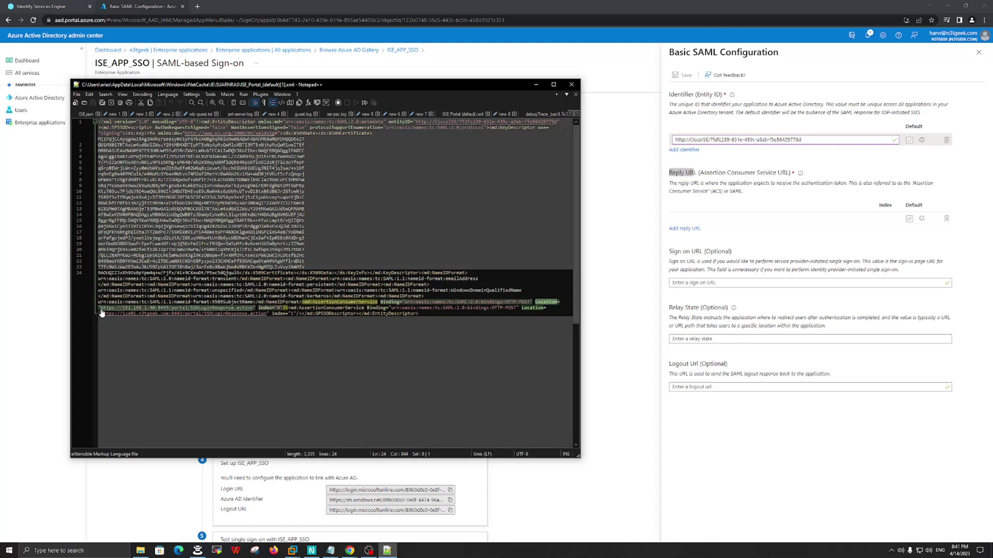
{"action": "left_click_drag", "start_coordinate": [100, 308], "coordinate": [250, 308]}
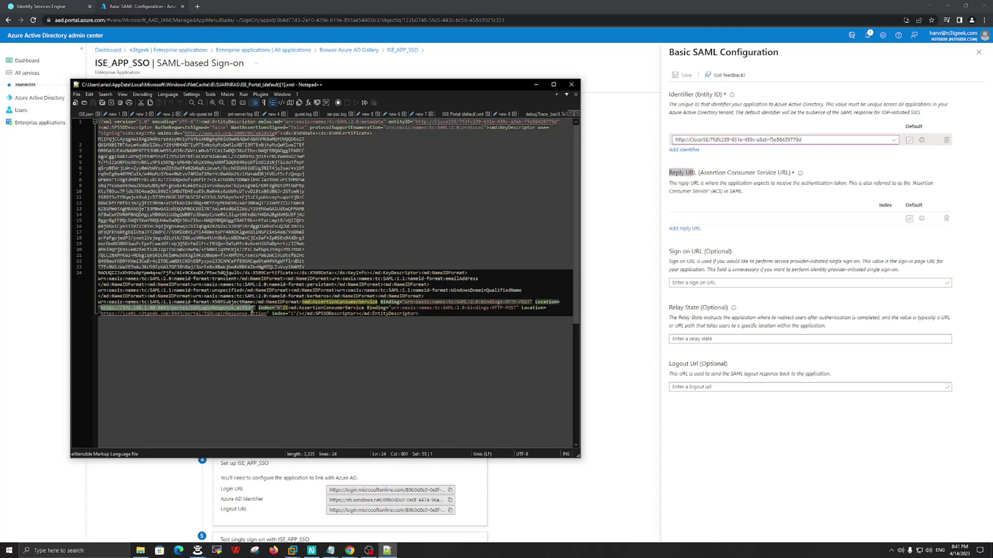
{"action": "left_click", "coordinate": [690, 207]}
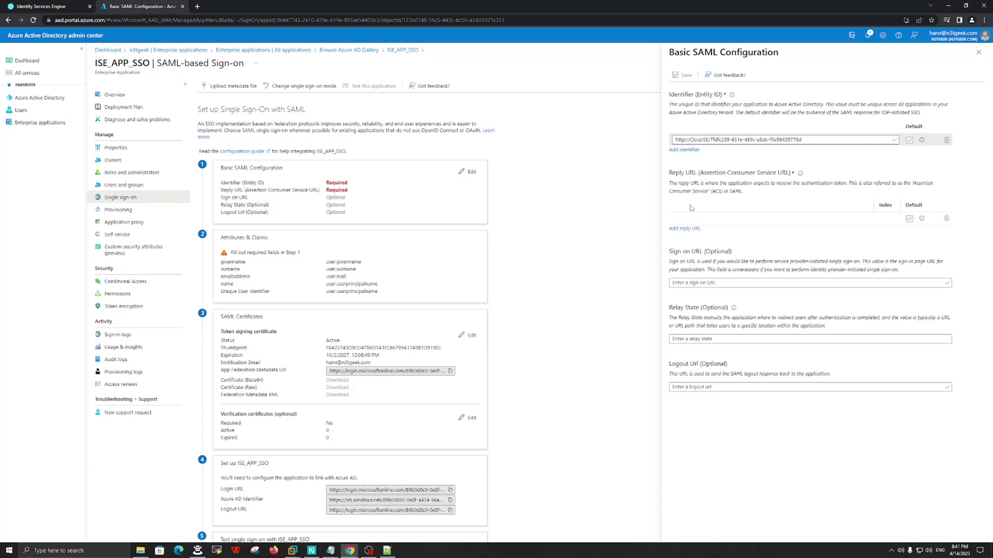
{"action": "left_click", "coordinate": [690, 217]}
{"action": "type", "text": "https://192.168.1.40:8443/portal/SSOLoginResponse.action"}
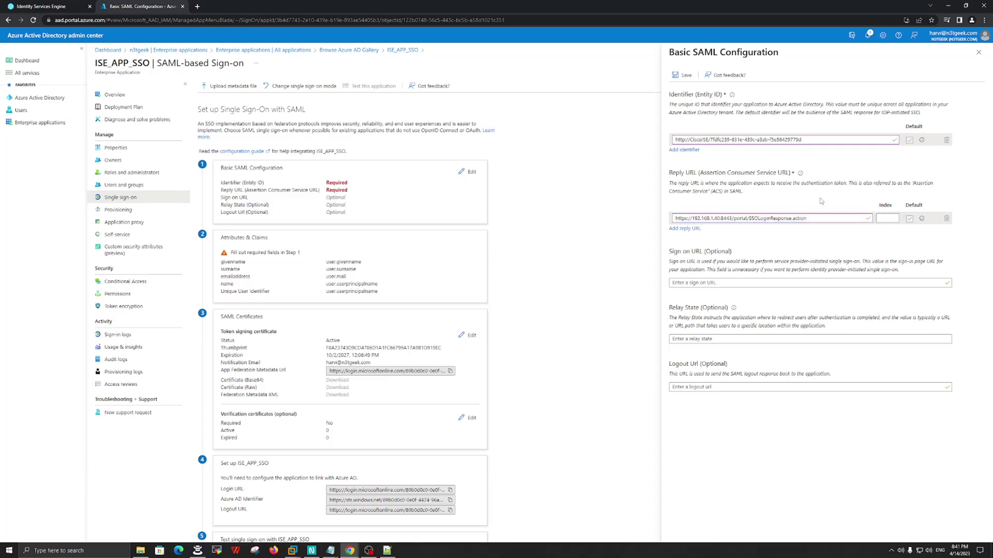
- Add the hostname-based Location URL from the metadata as a second Reply URL
{"action": "left_click", "coordinate": [684, 228]}
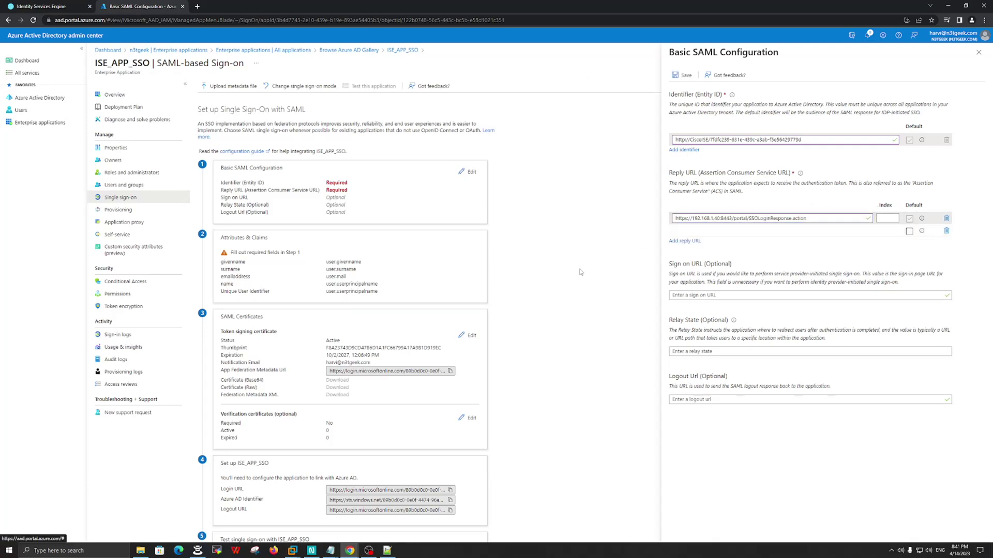
{"action": "left_click", "coordinate": [387, 550]}
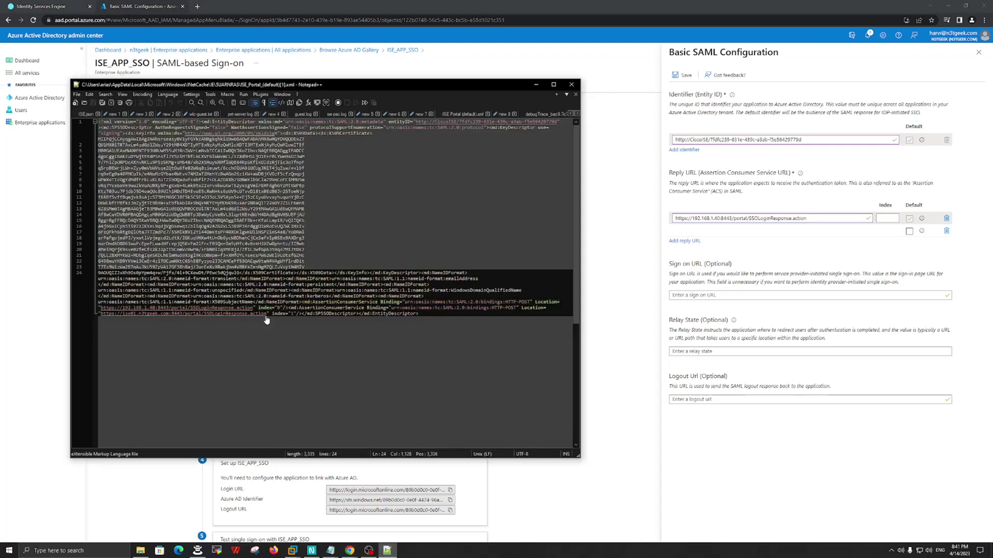
{"action": "left_click_drag", "start_coordinate": [267, 314], "coordinate": [101, 314]}
{"action": "key", "text": "ctrl+c"}
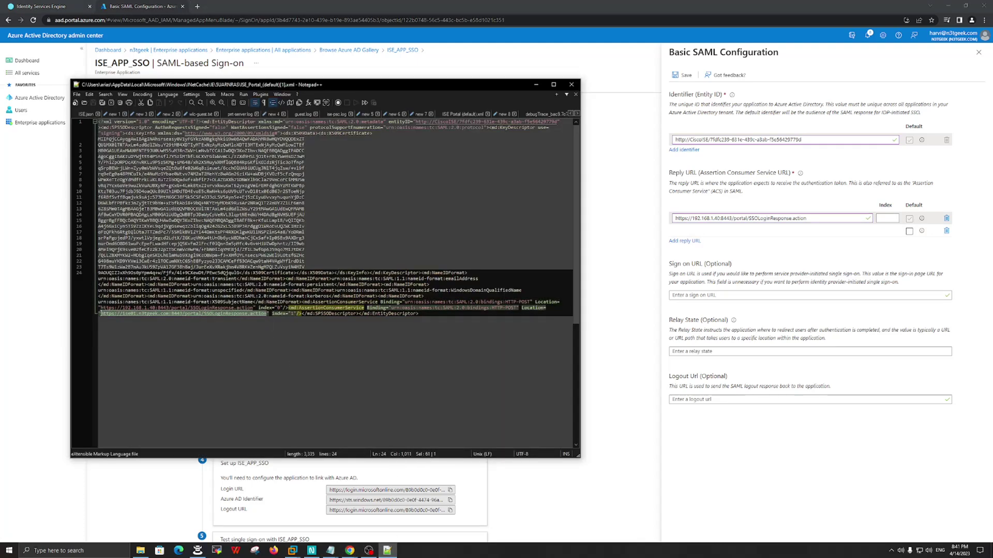
{"action": "left_click", "coordinate": [704, 232]}
{"action": "key", "text": "ctrl+v"}
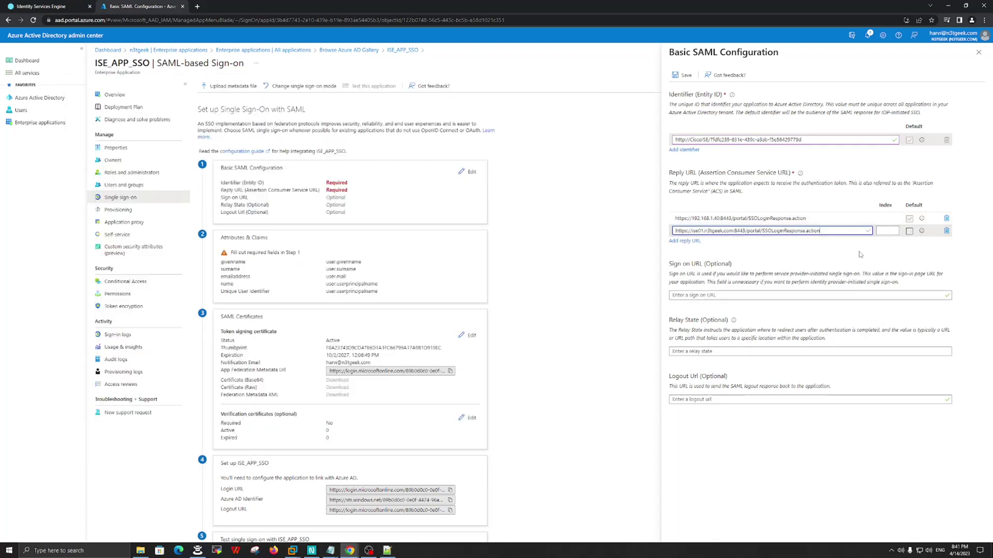
{"action": "left_click", "coordinate": [965, 233]}
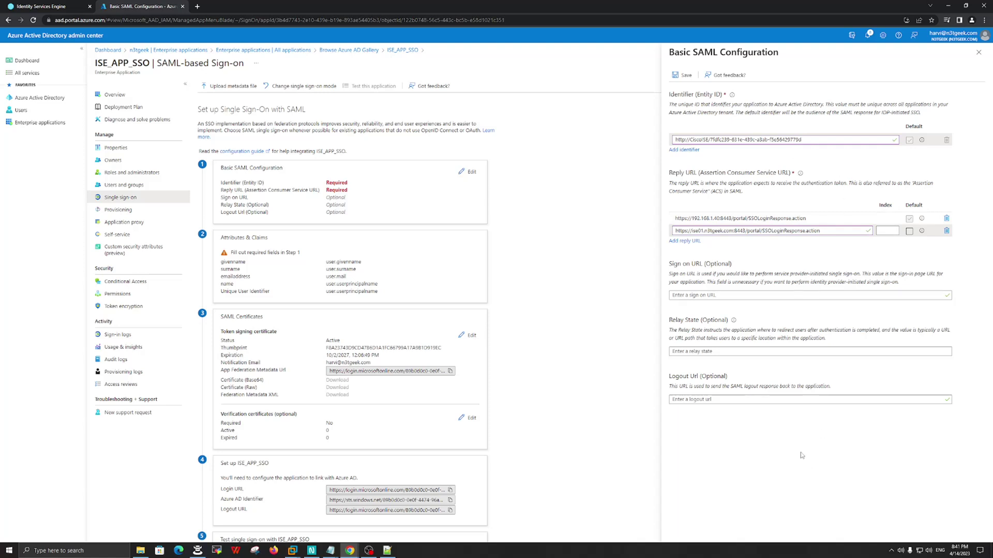
- Save the Basic SAML Configuration, close the blade, and defer the sign-on test
{"action": "left_click", "coordinate": [684, 76]}
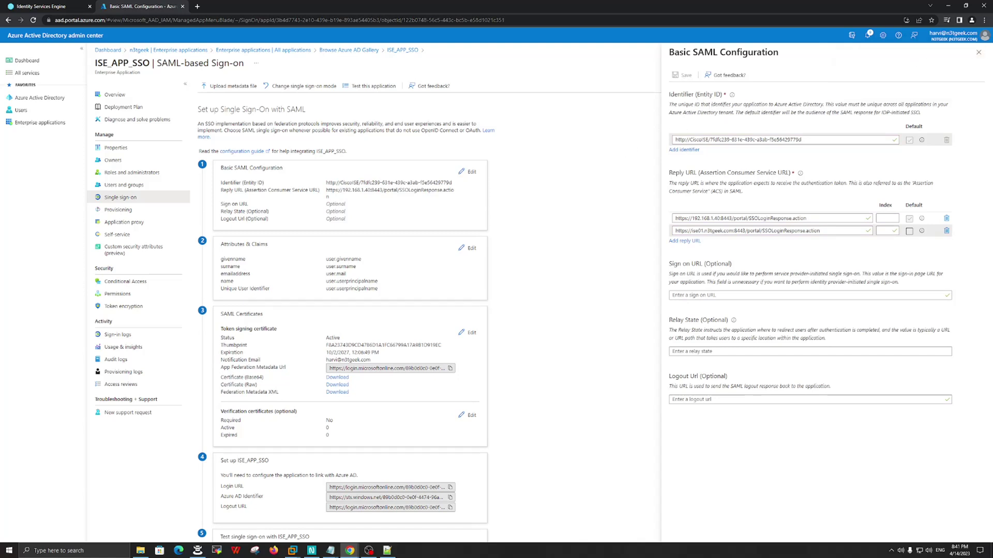
{"action": "left_click", "coordinate": [978, 52]}
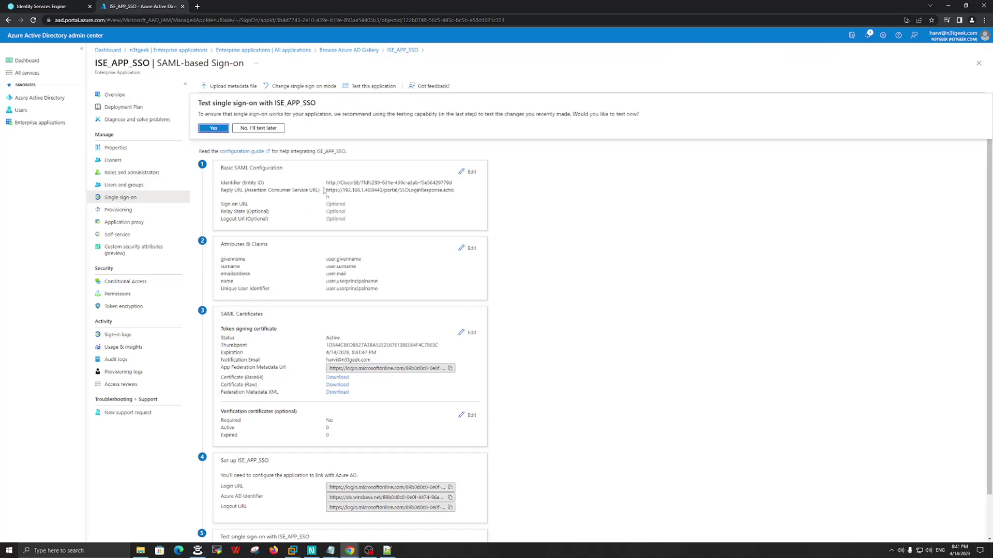
{"action": "left_click_drag", "start_coordinate": [349, 198], "coordinate": [321, 246]}
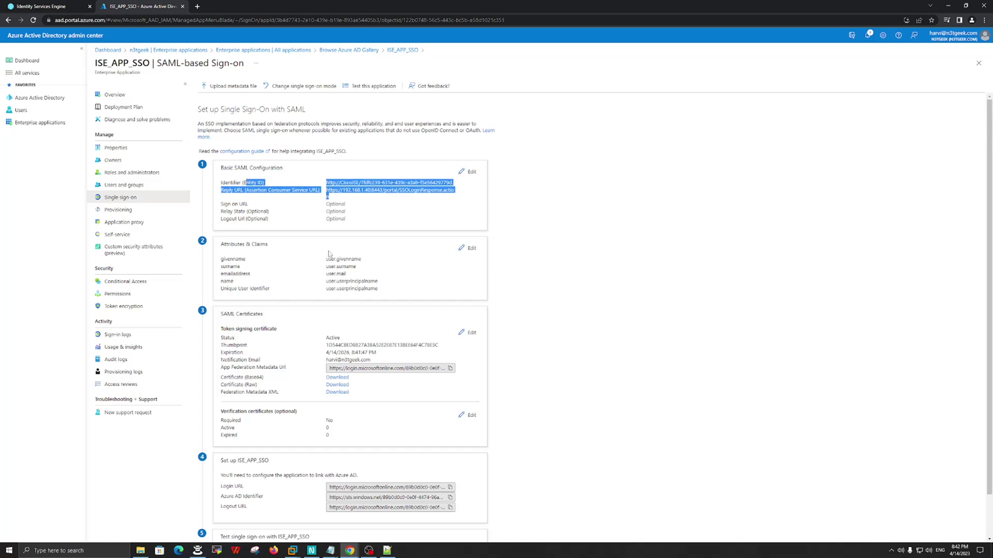
{"action": "left_click", "coordinate": [275, 266]}
{"action": "left_click_drag", "start_coordinate": [223, 243], "coordinate": [267, 245]}
- Add a group claim returning Security groups with the customized name Groups
{"action": "left_click", "coordinate": [467, 248]}
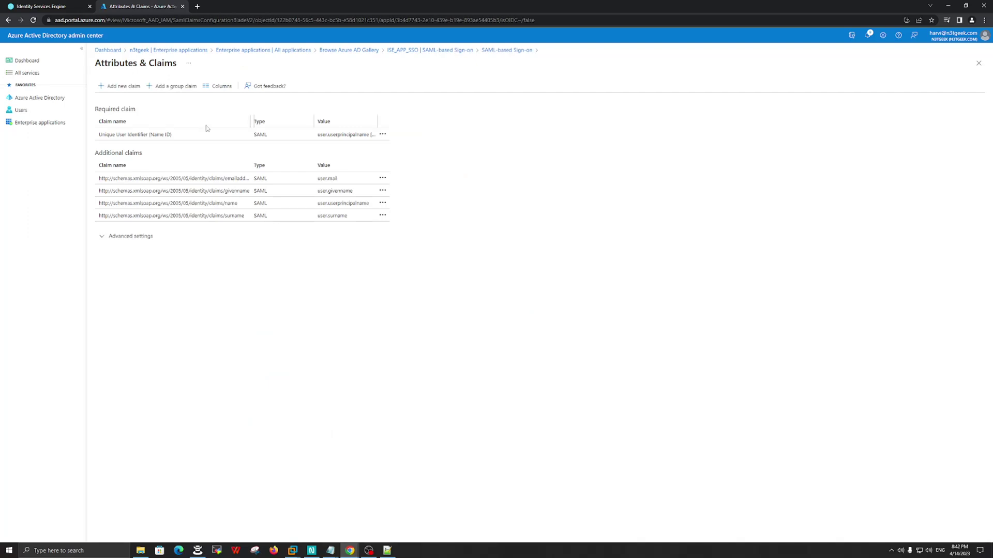
{"action": "left_click", "coordinate": [175, 87]}
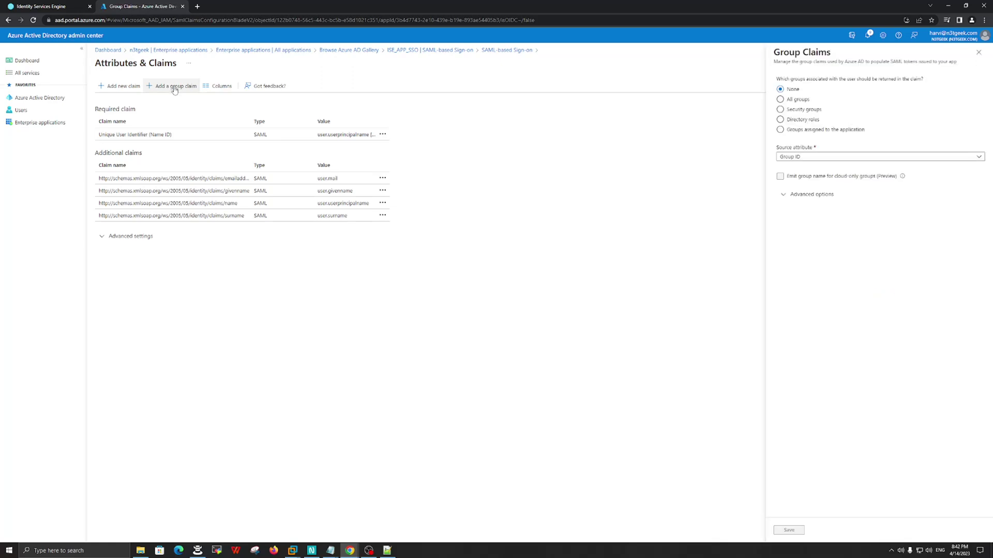
{"action": "left_click", "coordinate": [780, 109]}
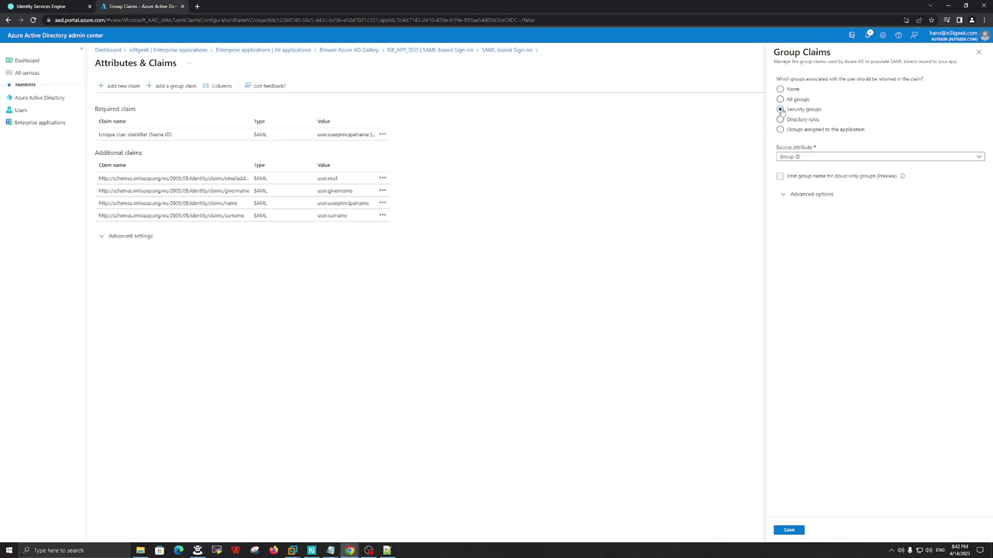
{"action": "left_click", "coordinate": [790, 198]}
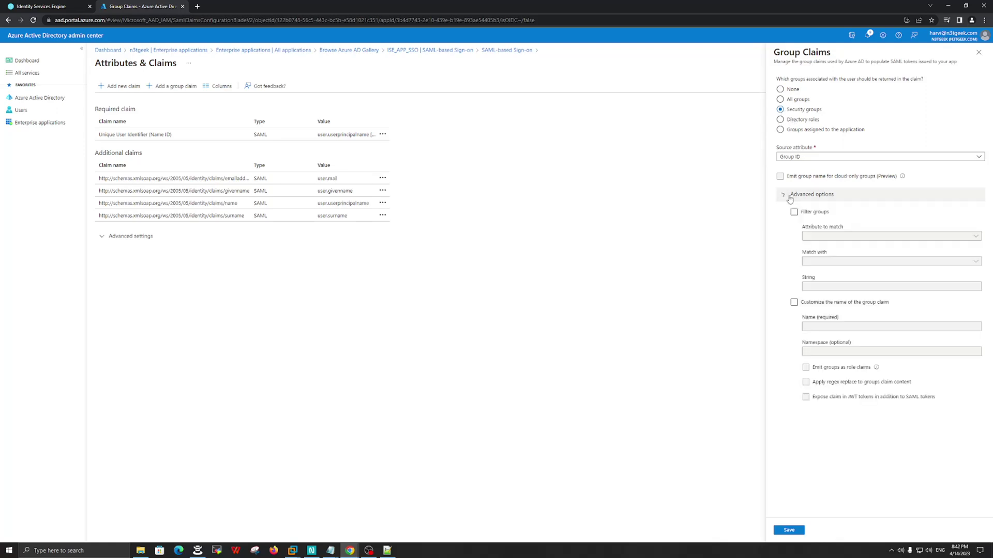
{"action": "left_click", "coordinate": [794, 303]}
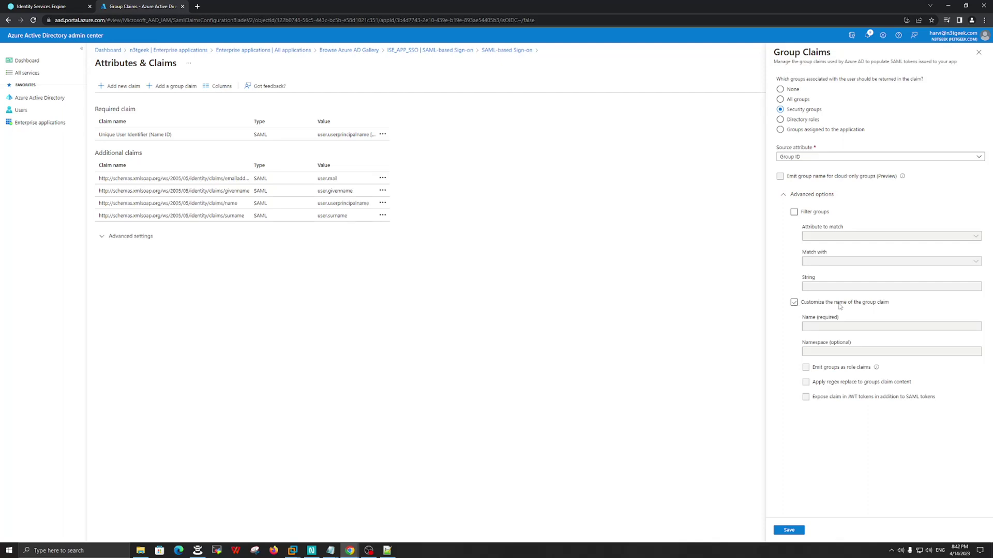
{"action": "left_click", "coordinate": [794, 304]}
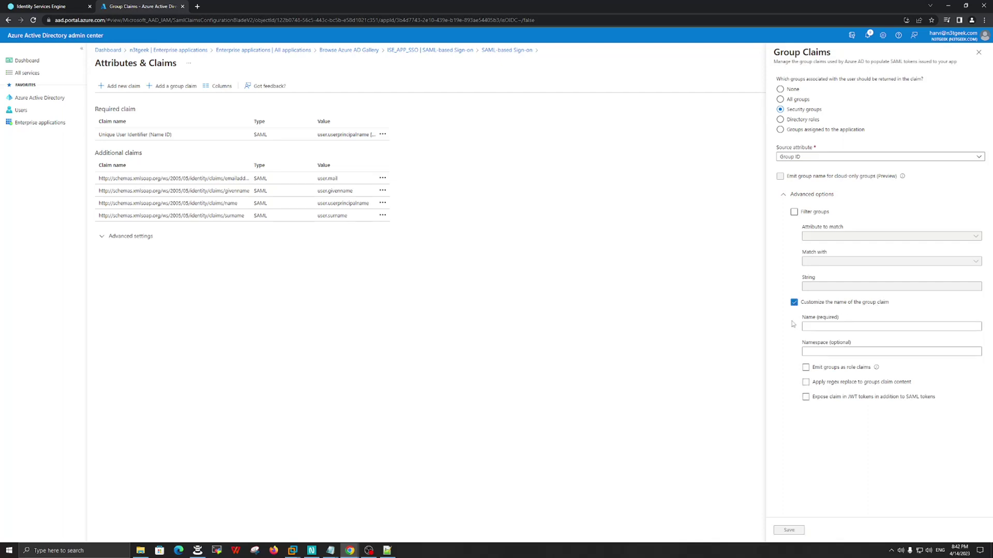
{"action": "left_click", "coordinate": [822, 328]}
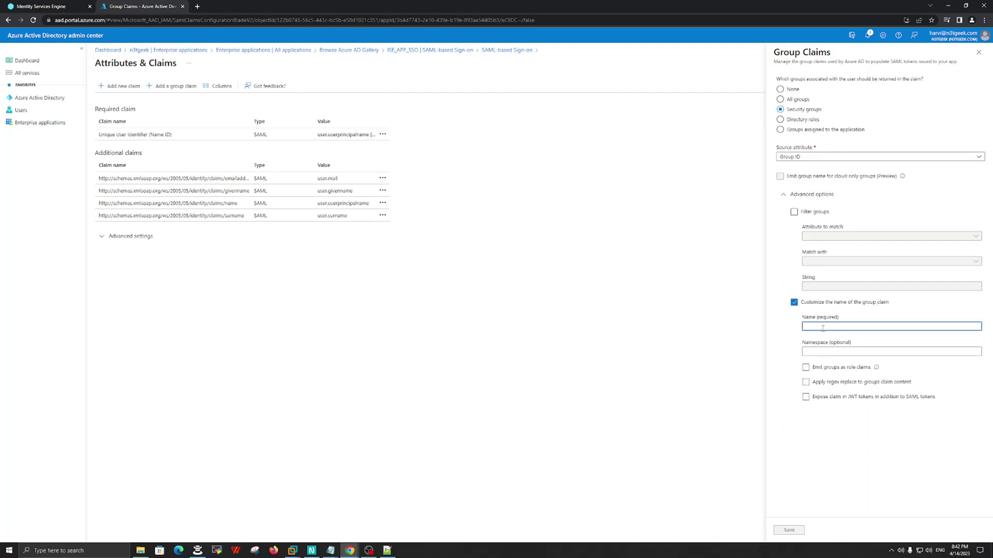
{"action": "type", "text": "Groups"}
{"action": "left_click", "coordinate": [870, 440]}
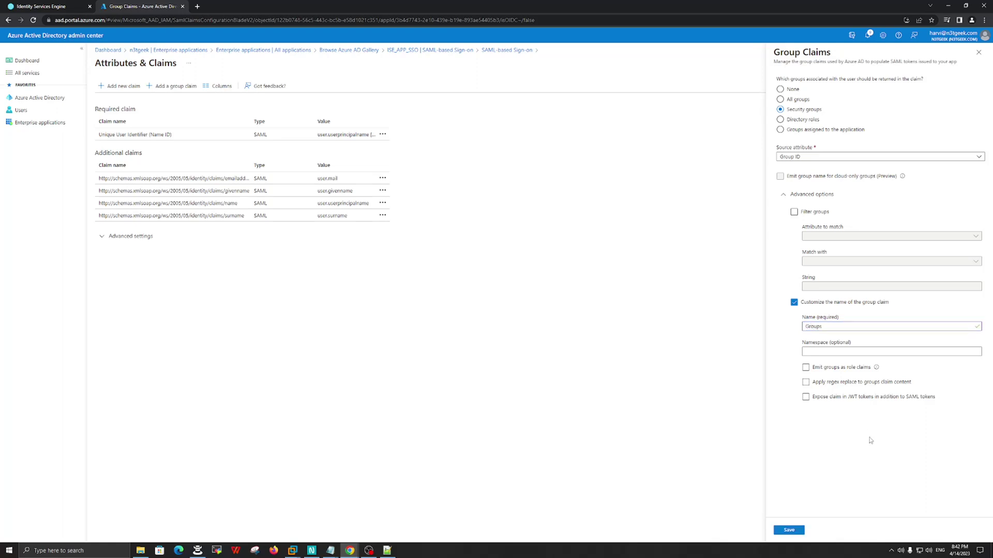
{"action": "left_click", "coordinate": [789, 531]}
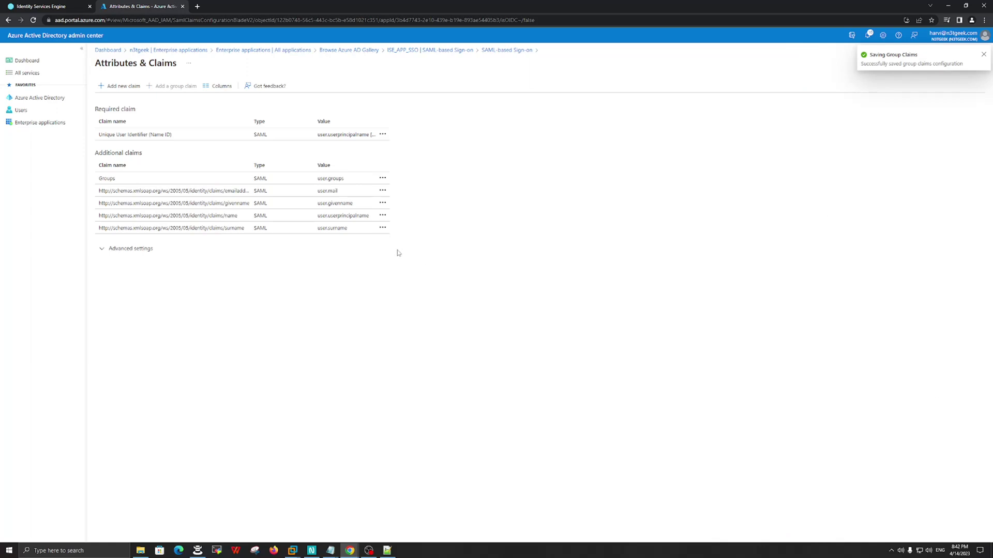
- Review the new Groups claim row and return to the SAML-based Sign-on page
{"action": "left_click_drag", "start_coordinate": [352, 179], "coordinate": [97, 179]}
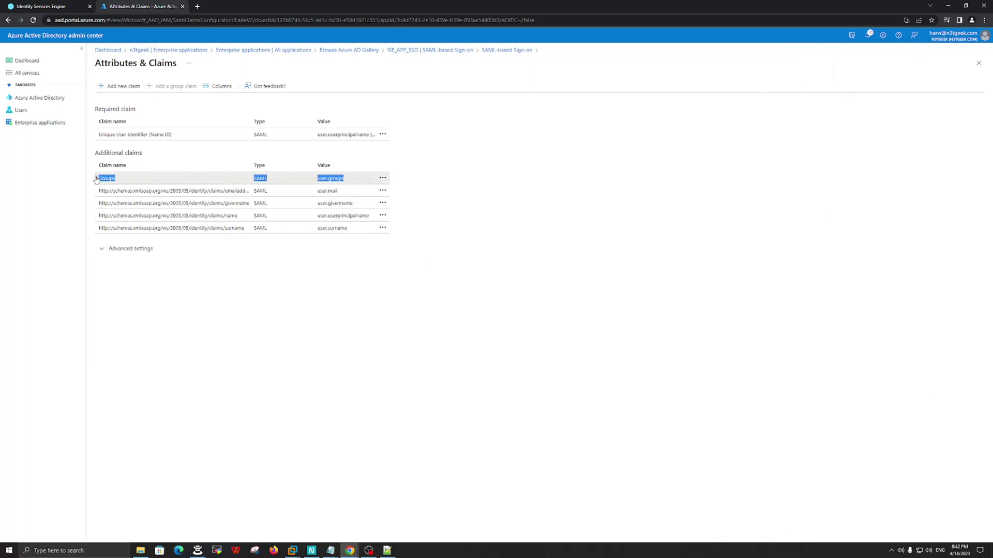
{"action": "left_click", "coordinate": [648, 213]}
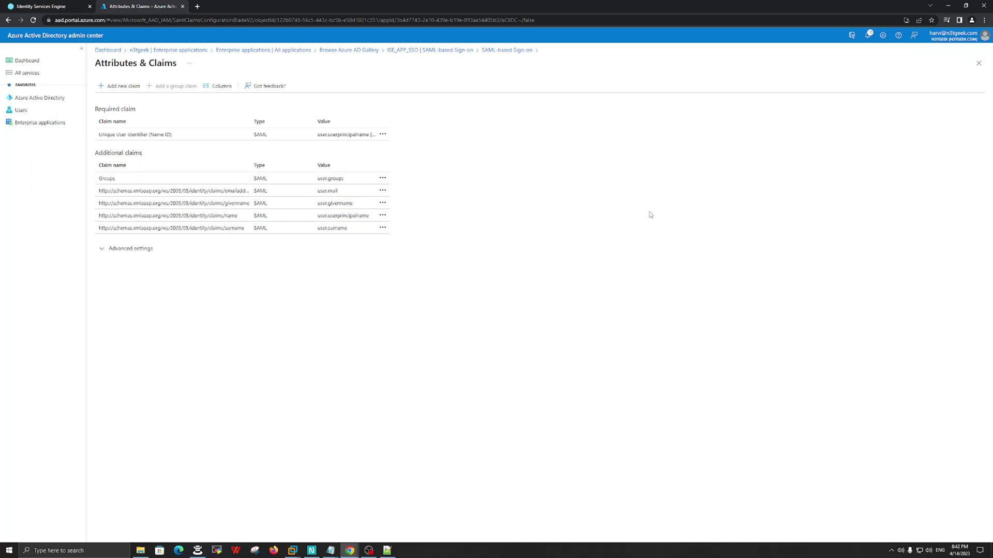
{"action": "left_click", "coordinate": [407, 51]}
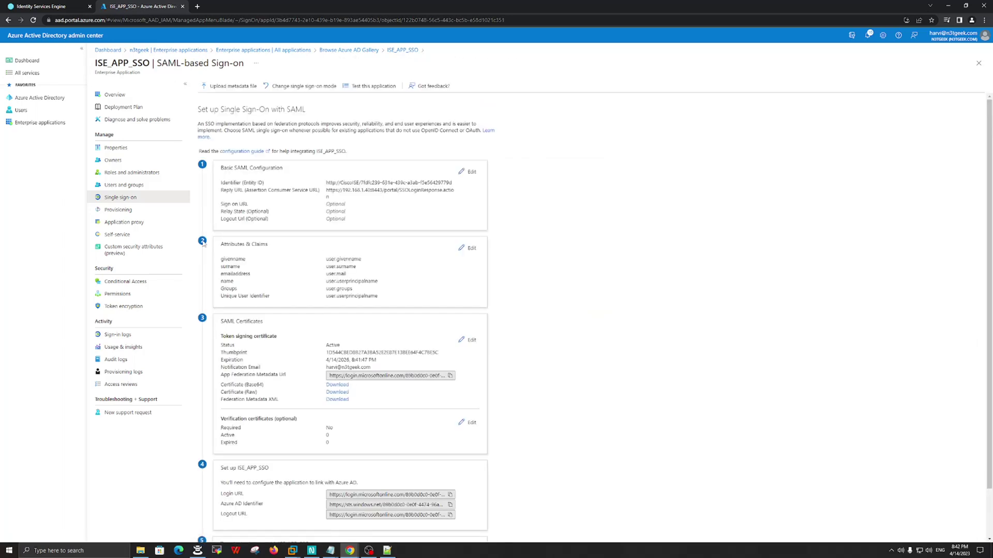
- Download the Federation Metadata XML and confirm ISE_APP_SSO.xml in the Downloads folder
{"action": "scroll", "coordinate": [562, 298], "scroll_direction": "down", "scroll_amount": 2}
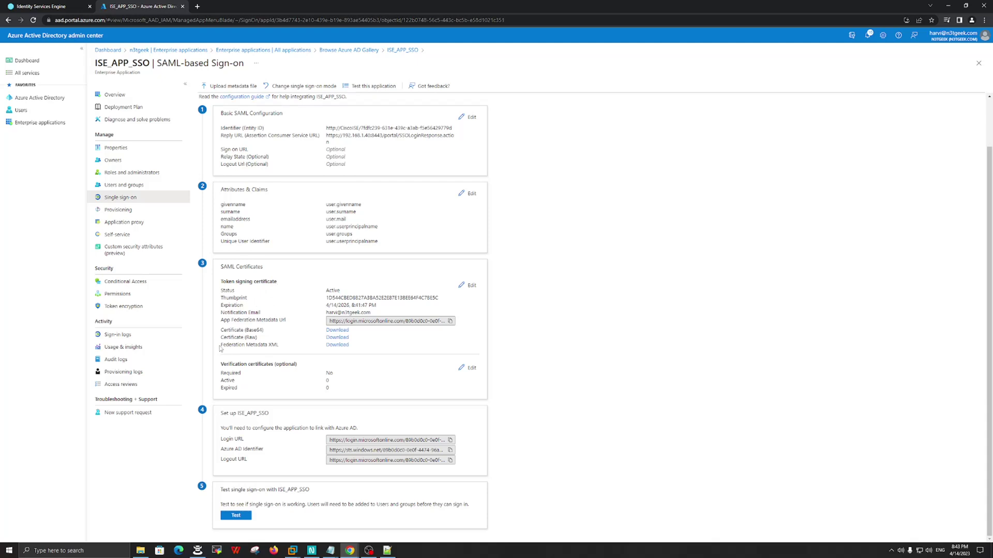
{"action": "left_click_drag", "start_coordinate": [221, 348], "coordinate": [285, 352]}
{"action": "left_click", "coordinate": [295, 331]}
{"action": "left_click", "coordinate": [337, 344]}
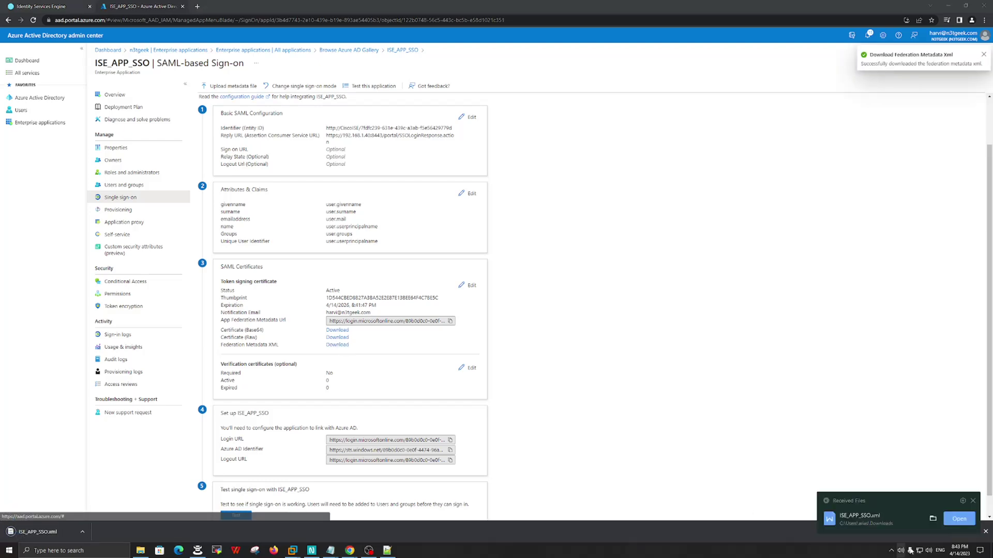
{"action": "left_click", "coordinate": [932, 520]}
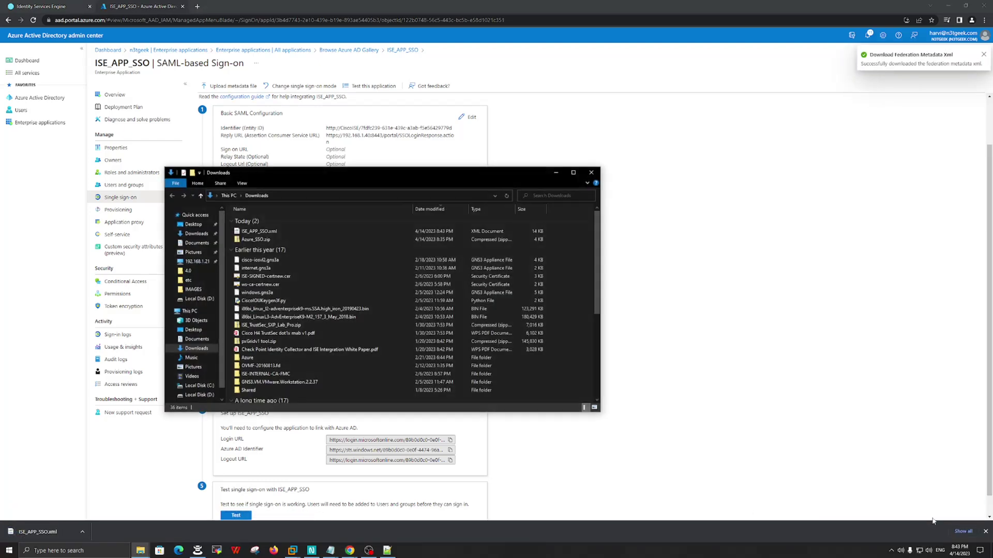
{"action": "left_click", "coordinate": [261, 233]}
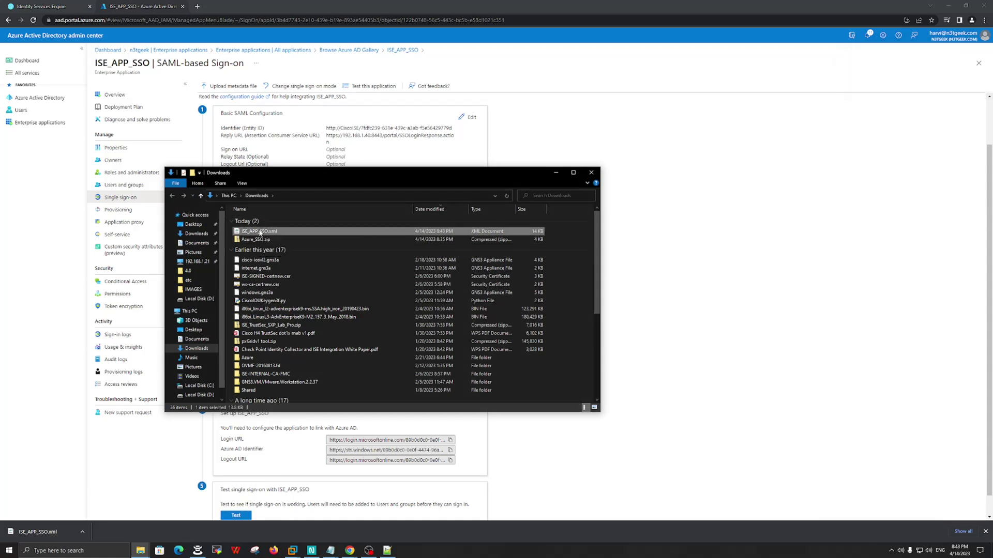
{"action": "left_click", "coordinate": [556, 172]}
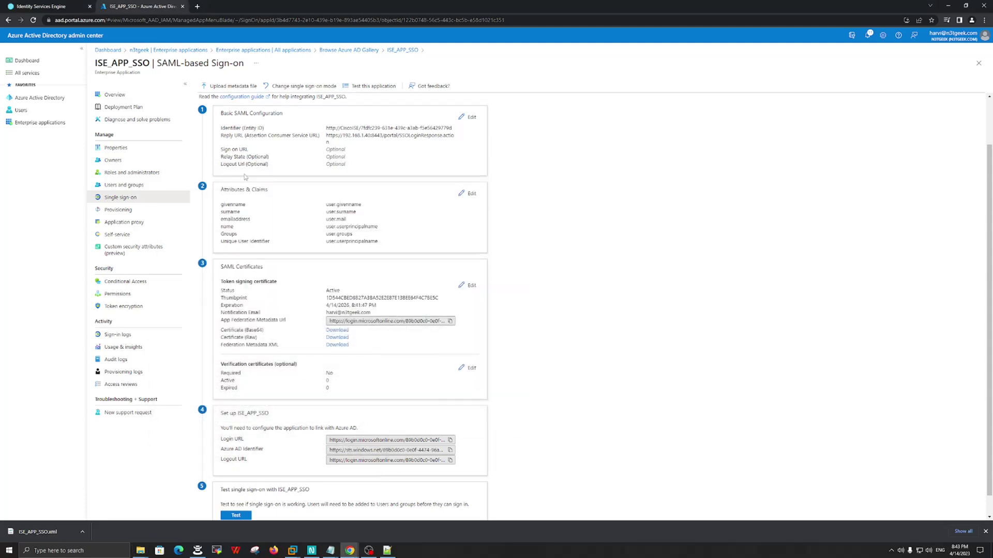
{"action": "scroll", "coordinate": [288, 208], "scroll_direction": "down", "scroll_amount": 1}
{"action": "scroll", "coordinate": [288, 207], "scroll_direction": "up", "scroll_amount": 2}
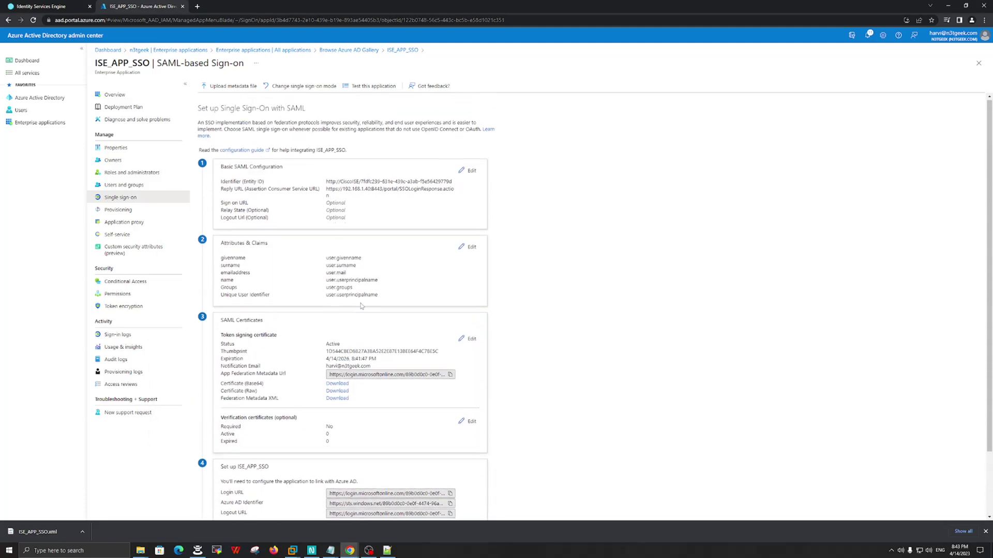
- In Cisco ISE, open the Azure_SSO provider under SAML Id Providers
{"action": "left_click", "coordinate": [44, 6]}
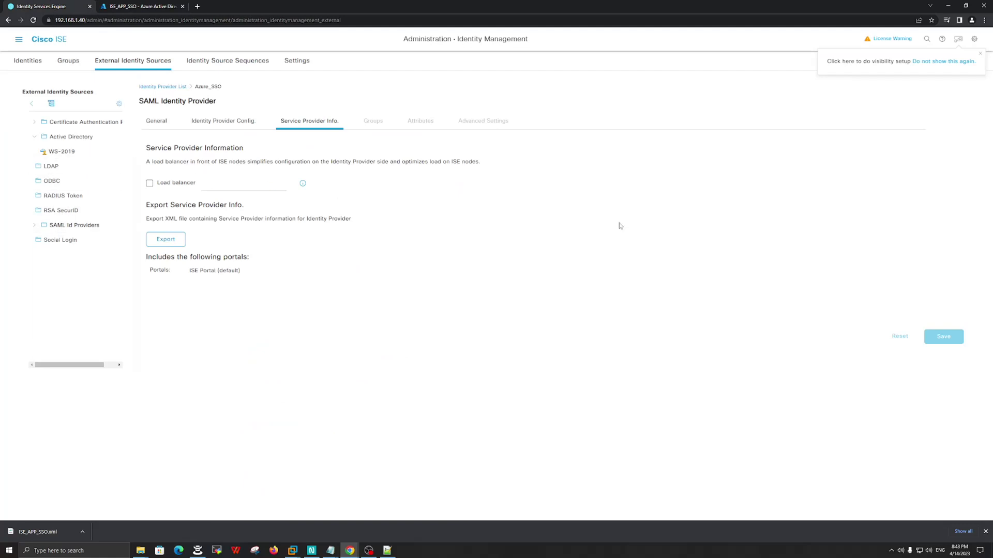
{"action": "left_click", "coordinate": [201, 62]}
{"action": "left_click", "coordinate": [105, 62]}
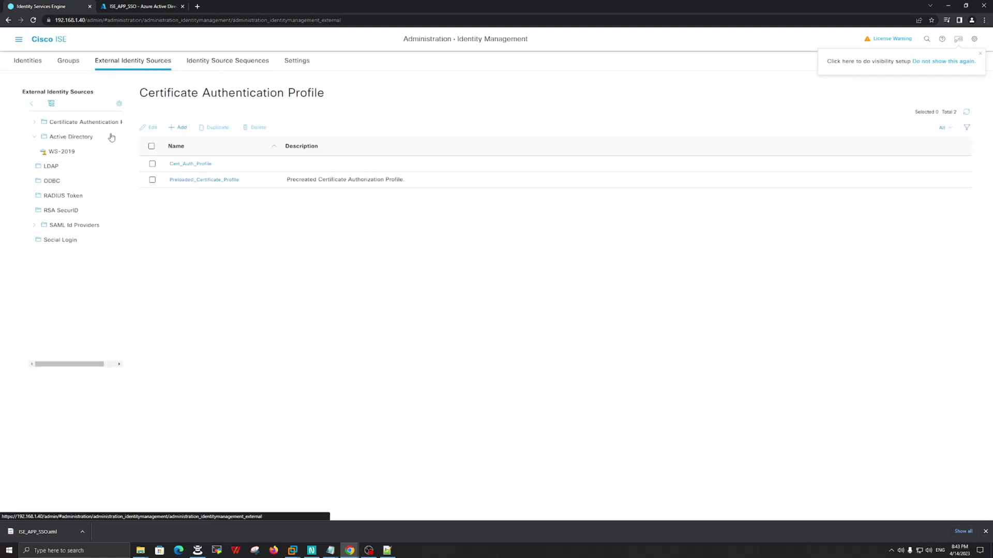
{"action": "left_click", "coordinate": [73, 229]}
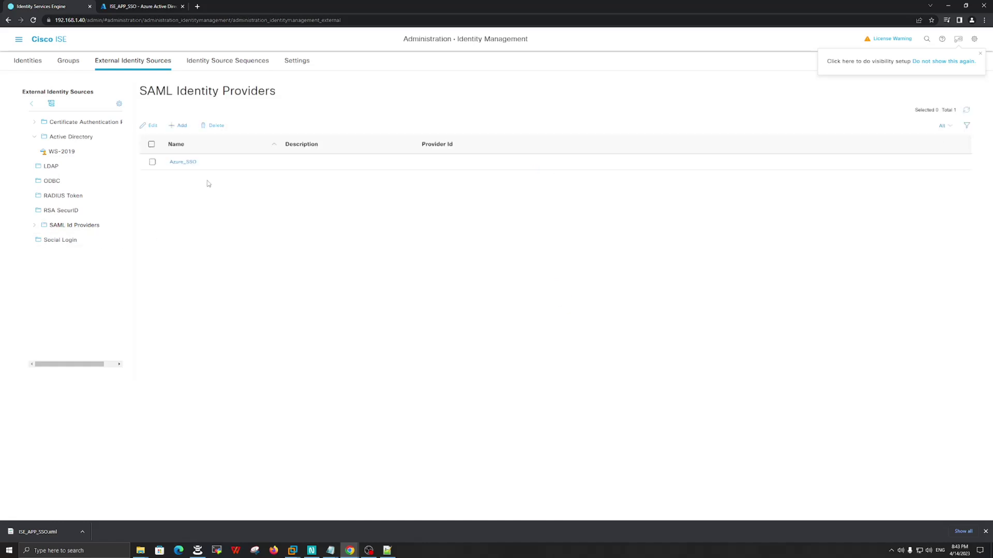
{"action": "left_click", "coordinate": [184, 162]}
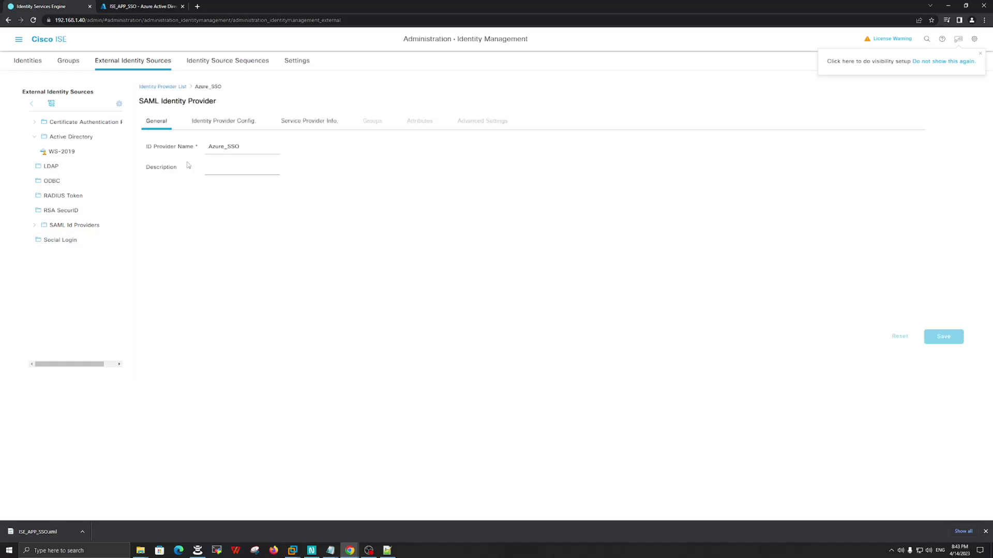
- Import Downloads\ISE_APP_SSO.xml into the Azure_SSO provider and save the configuration
{"action": "left_click", "coordinate": [223, 124]}
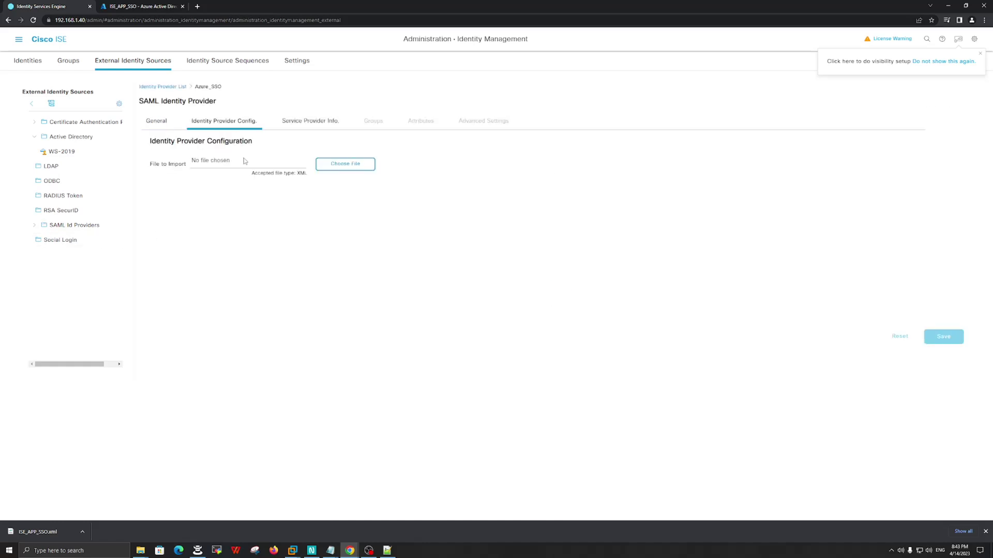
{"action": "left_click", "coordinate": [353, 170]}
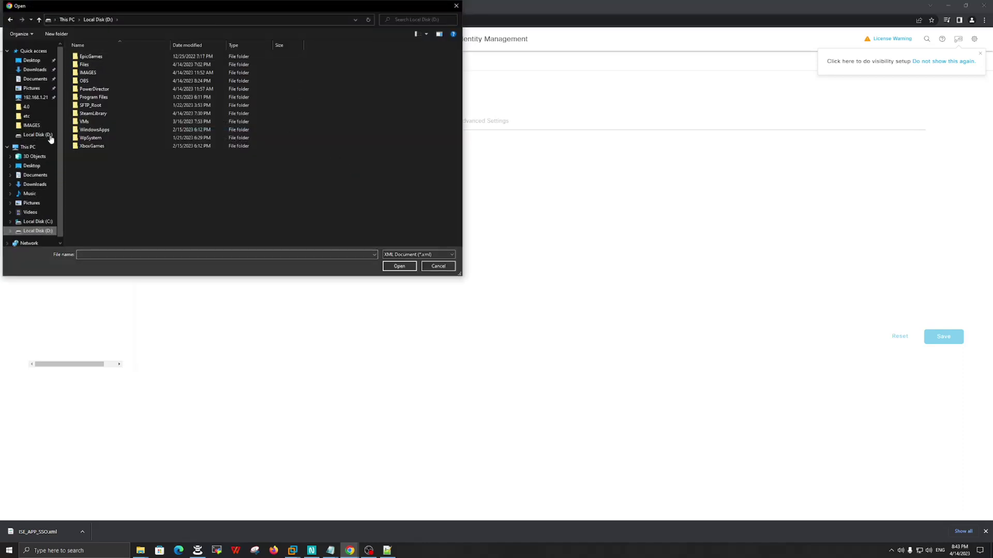
{"action": "left_click", "coordinate": [34, 69]}
{"action": "left_click", "coordinate": [104, 68]}
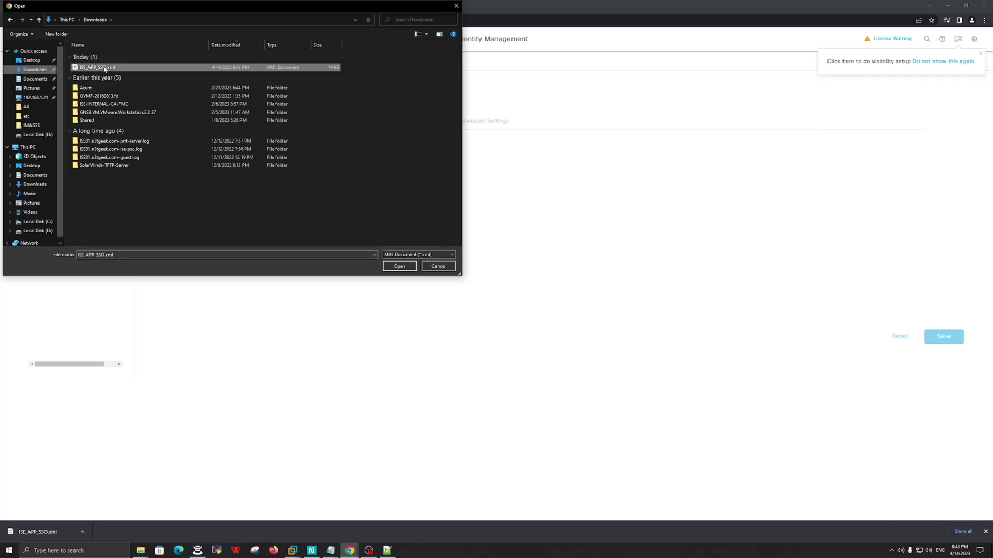
{"action": "left_click", "coordinate": [400, 266]}
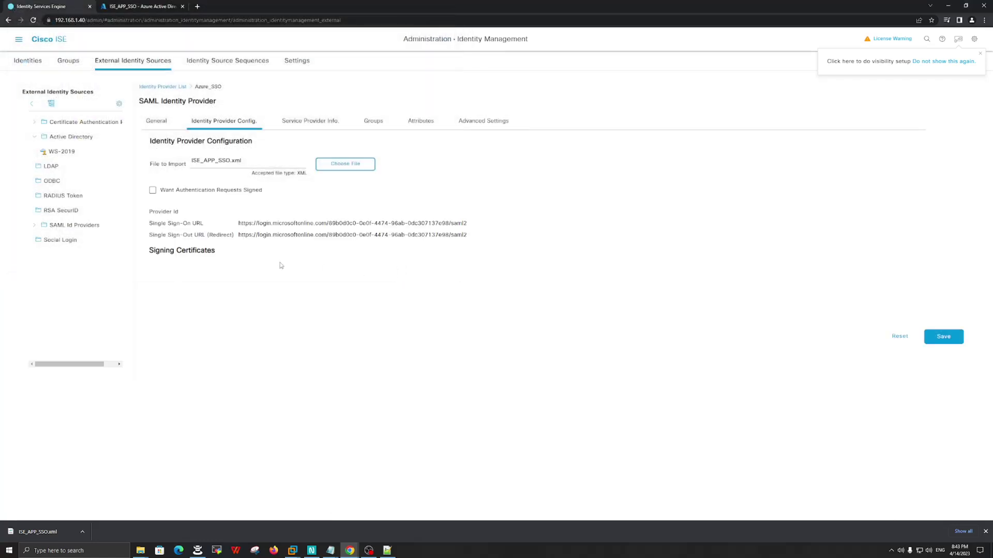
{"action": "left_click", "coordinate": [945, 337]}
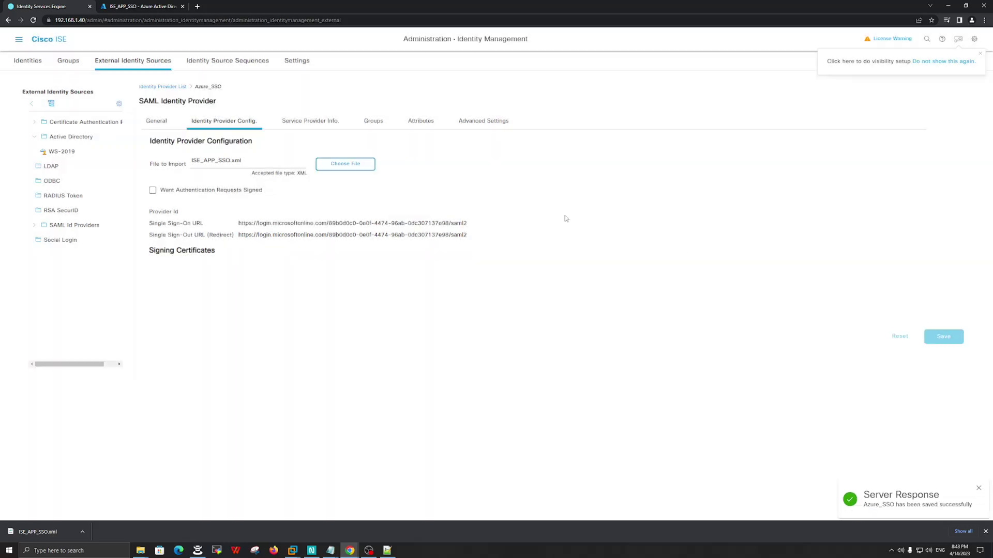
{"action": "left_click", "coordinate": [371, 122]}
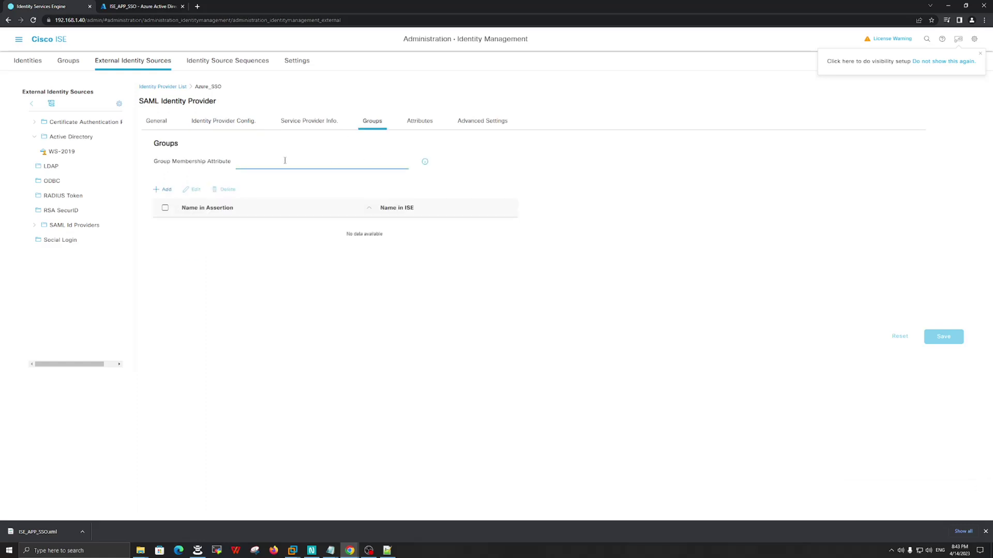
- Enter the group membership attribute and start a new Azure_SSO group mapping in Add Group
{"action": "type", "text": "Groups"}
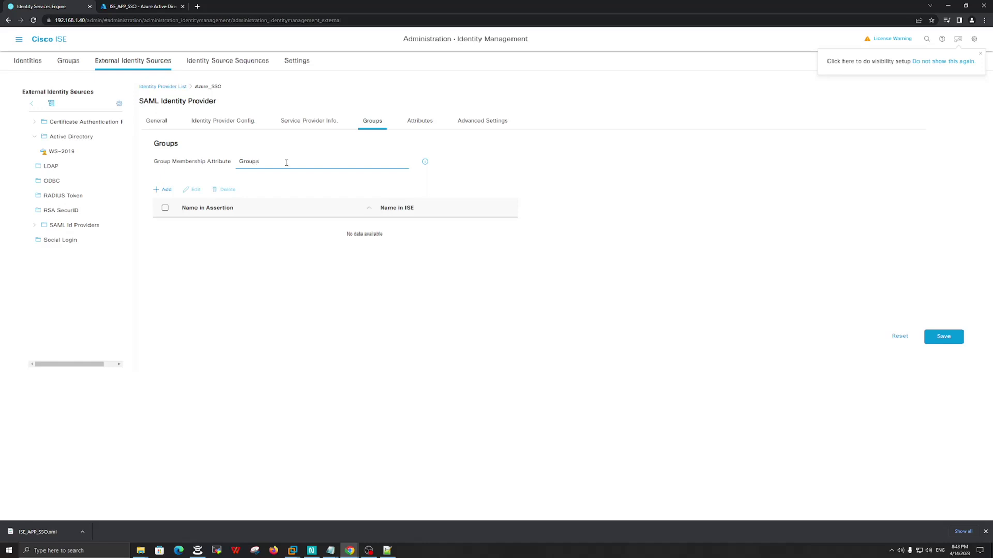
{"action": "left_click", "coordinate": [299, 322]}
{"action": "left_click", "coordinate": [167, 190]}
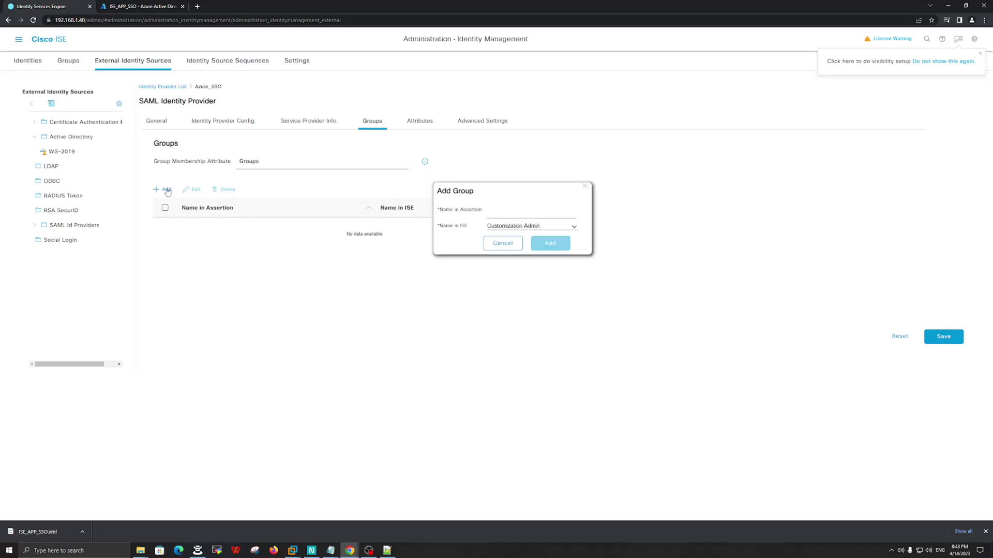
{"action": "left_click_drag", "start_coordinate": [485, 211], "coordinate": [438, 211]}
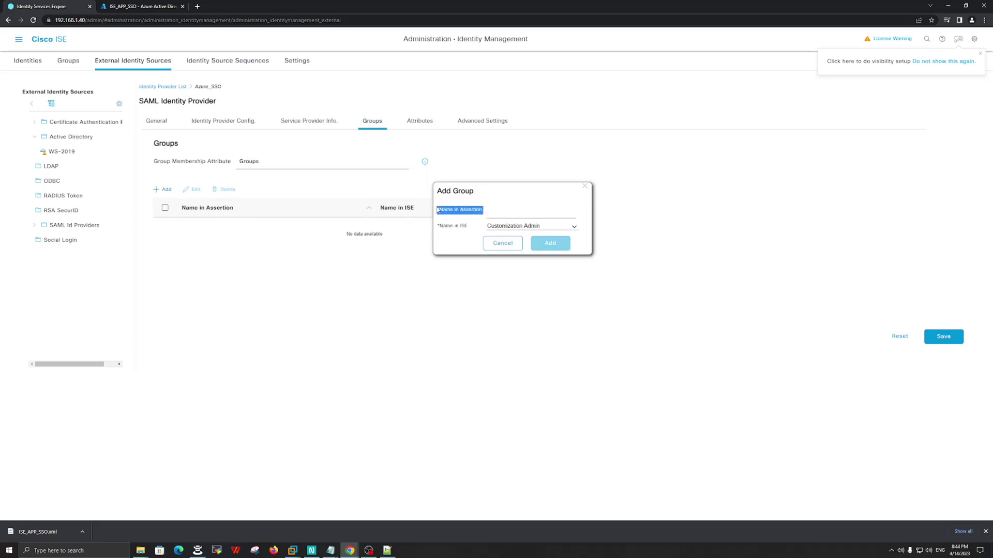
{"action": "left_click", "coordinate": [469, 213]}
{"action": "left_click_drag", "start_coordinate": [487, 212], "coordinate": [441, 213]}
{"action": "left_click", "coordinate": [477, 212]}
- In Azure AD Groups, search 'ISE' and open the ISE_GROUP_SSO group
{"action": "left_click", "coordinate": [163, 4]}
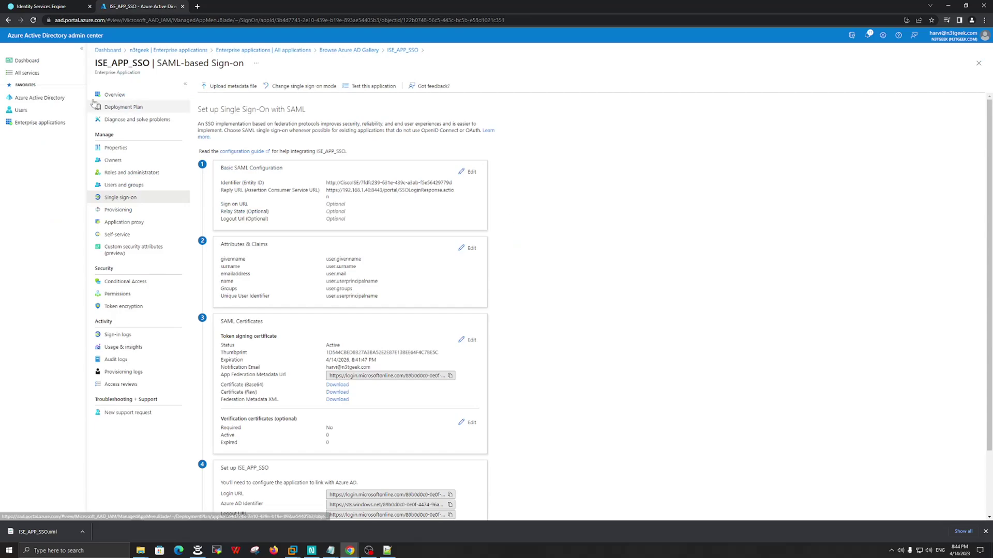
{"action": "left_click", "coordinate": [41, 104]}
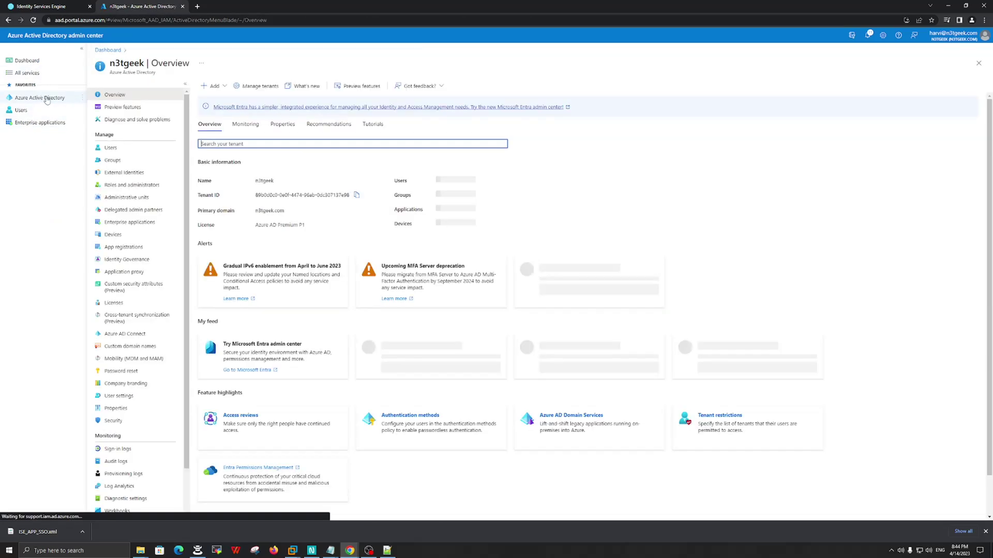
{"action": "left_click", "coordinate": [110, 161]}
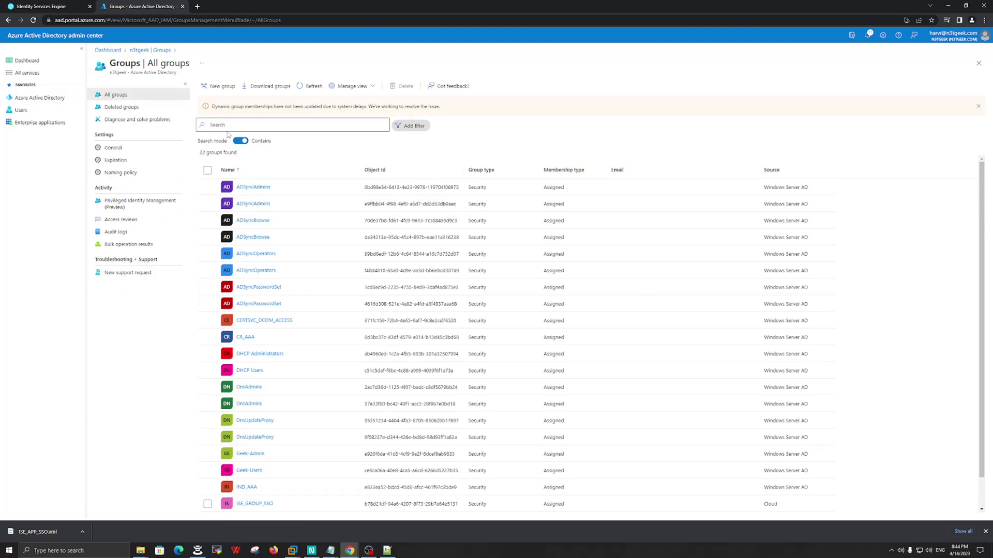
{"action": "left_click", "coordinate": [226, 126]}
{"action": "type", "text": "ISE"}
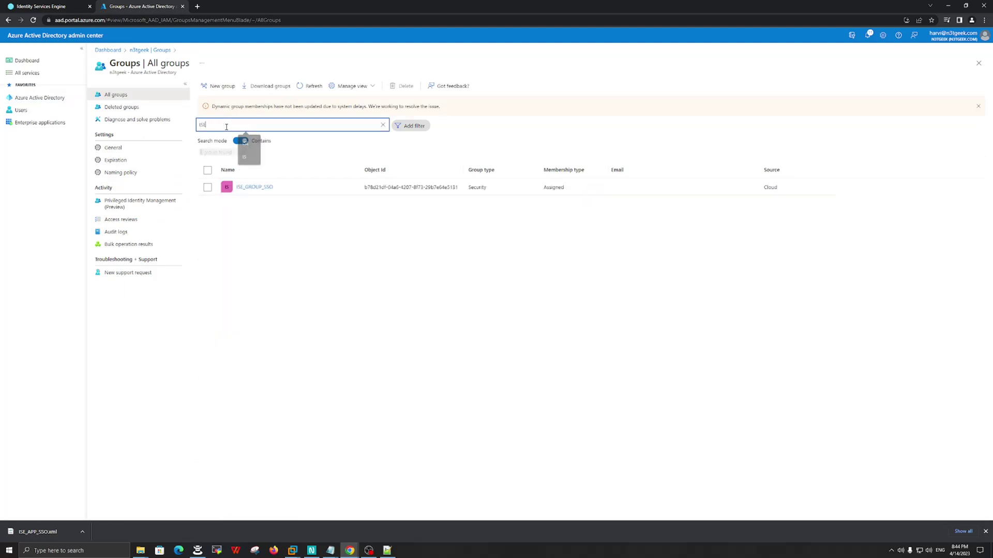
{"action": "left_click", "coordinate": [253, 187]}
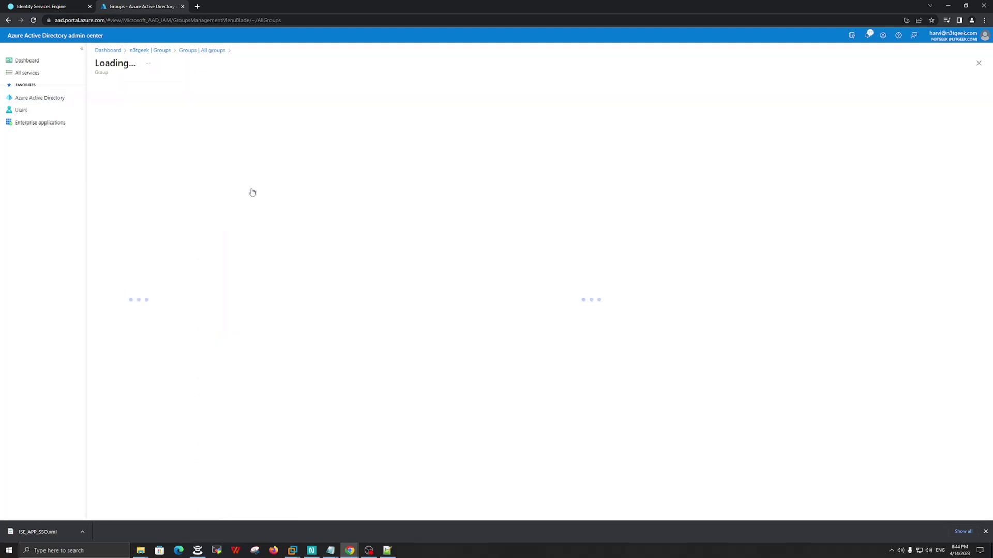
- Copy the group's Object Id and paste it as the assertion name in ISE's group mapping
{"action": "left_click_drag", "start_coordinate": [198, 194], "coordinate": [223, 199]}
{"action": "left_click", "coordinate": [249, 202]}
{"action": "left_click", "coordinate": [463, 194]}
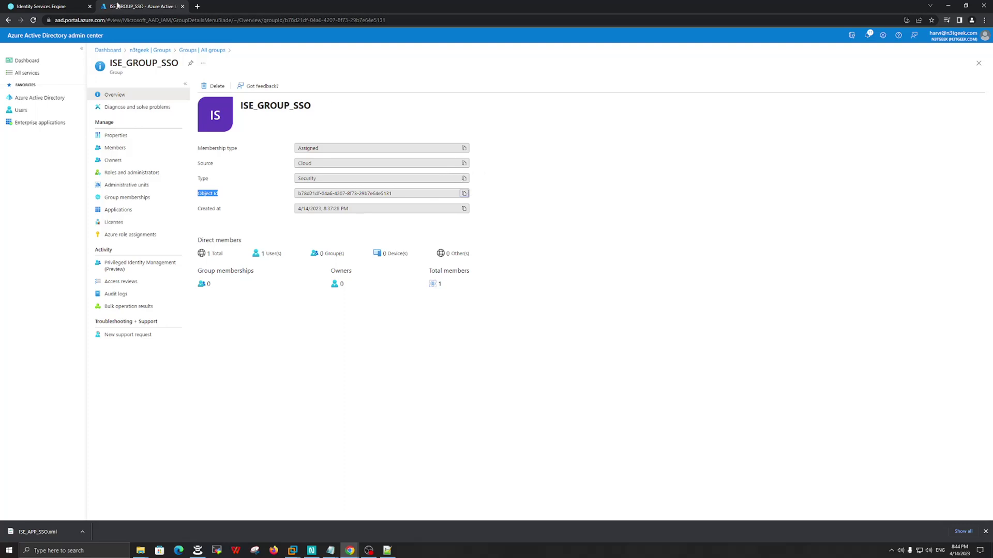
{"action": "left_click", "coordinate": [52, 5]}
{"action": "left_click", "coordinate": [515, 214]}
{"action": "key", "text": "ctrl+v"}
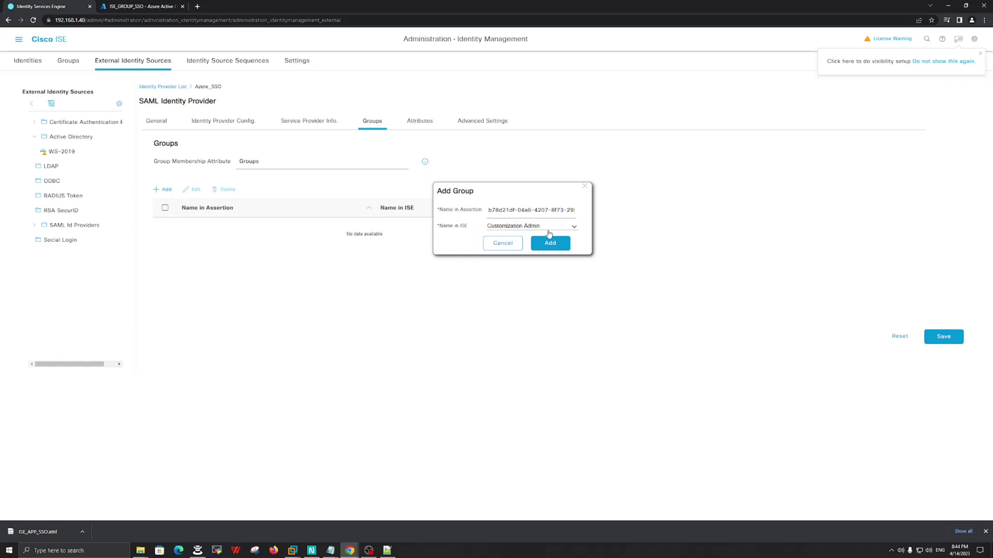
- Map the Object Id assertion to the Super Admin role, add it, and save Azure_SSO
{"action": "left_click", "coordinate": [565, 228]}
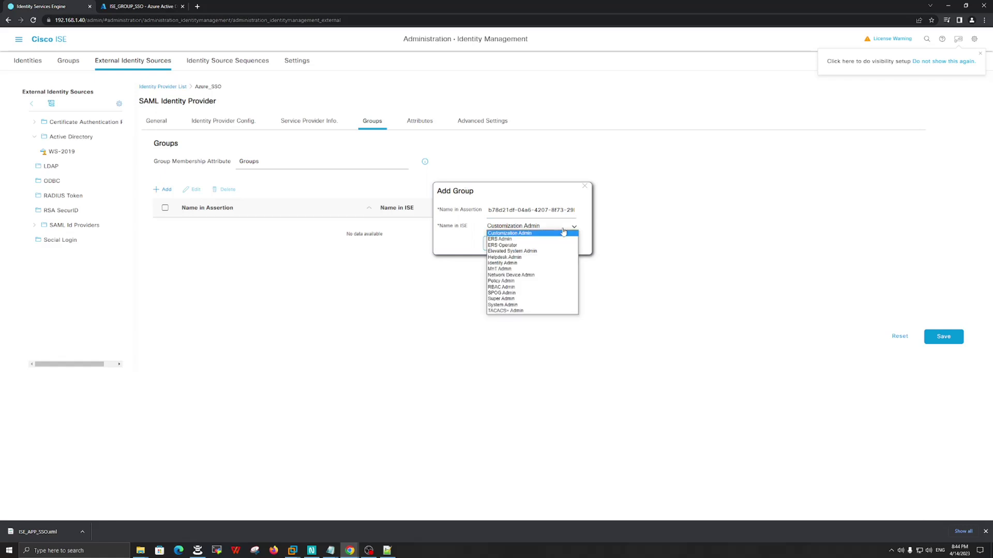
{"action": "left_click", "coordinate": [511, 299]}
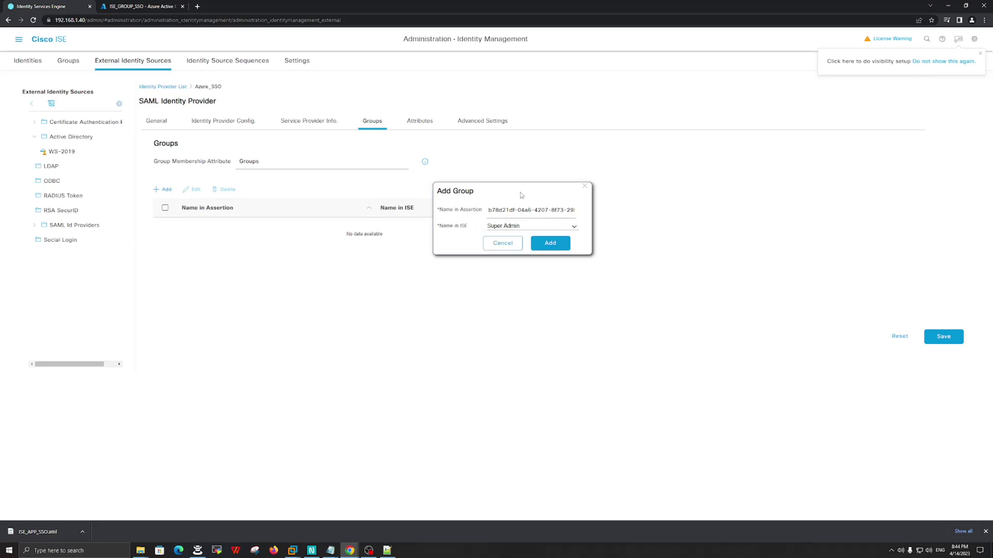
{"action": "left_click", "coordinate": [550, 245]}
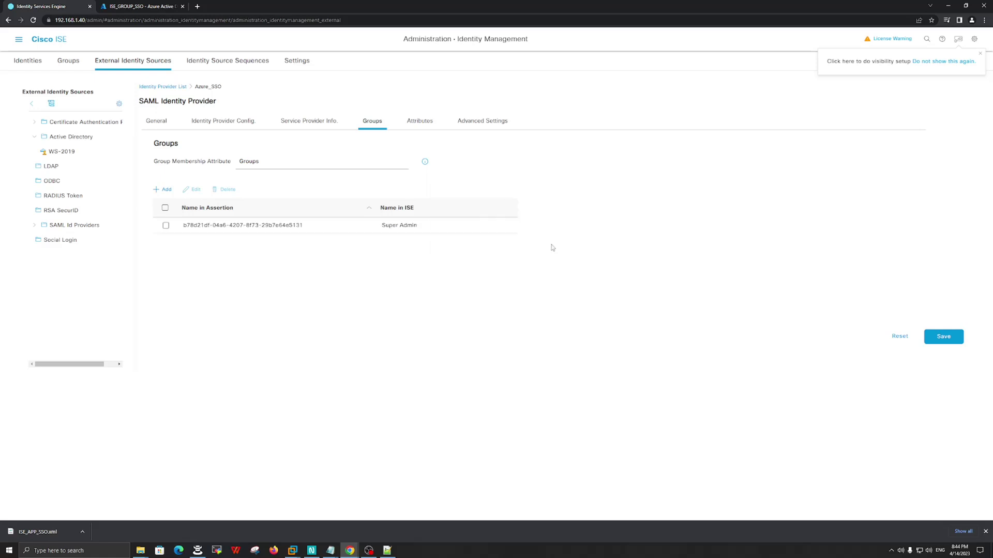
{"action": "left_click", "coordinate": [945, 337]}
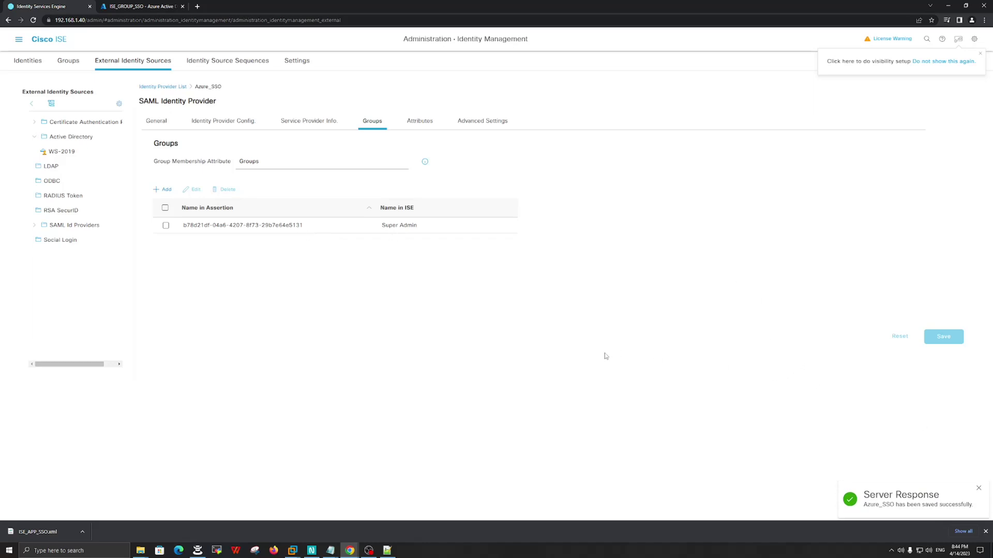
{"action": "left_click", "coordinate": [140, 6]}
{"action": "left_click", "coordinate": [66, 5]}
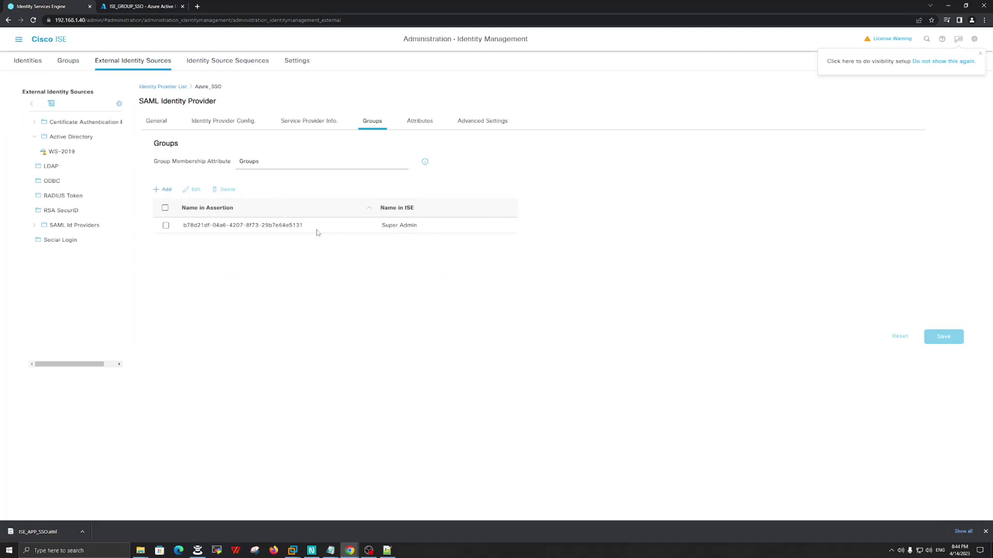
- Dismiss the visibility prompt, go to the ISE Dashboard, and log out
{"action": "left_click", "coordinate": [979, 56]}
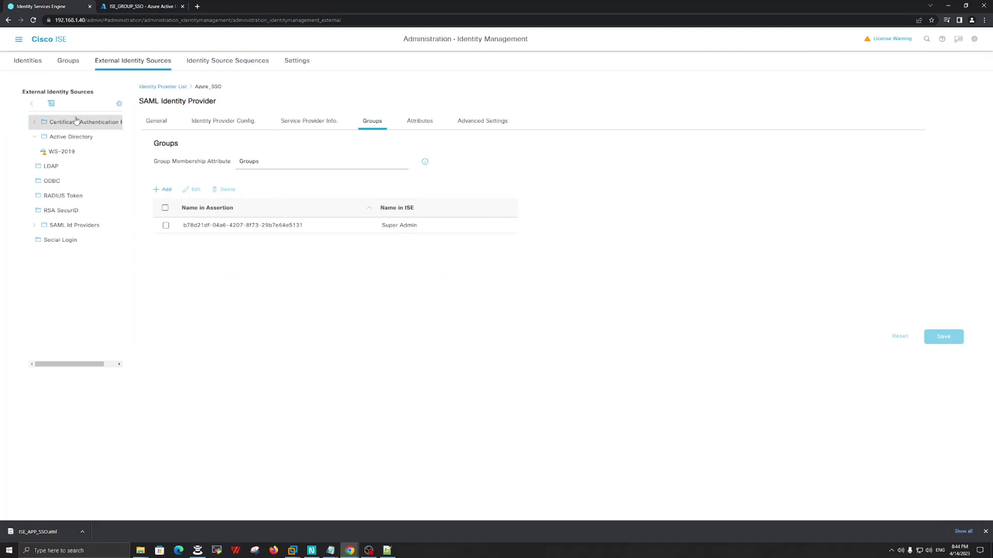
{"action": "left_click", "coordinate": [26, 42]}
{"action": "left_click", "coordinate": [65, 64]}
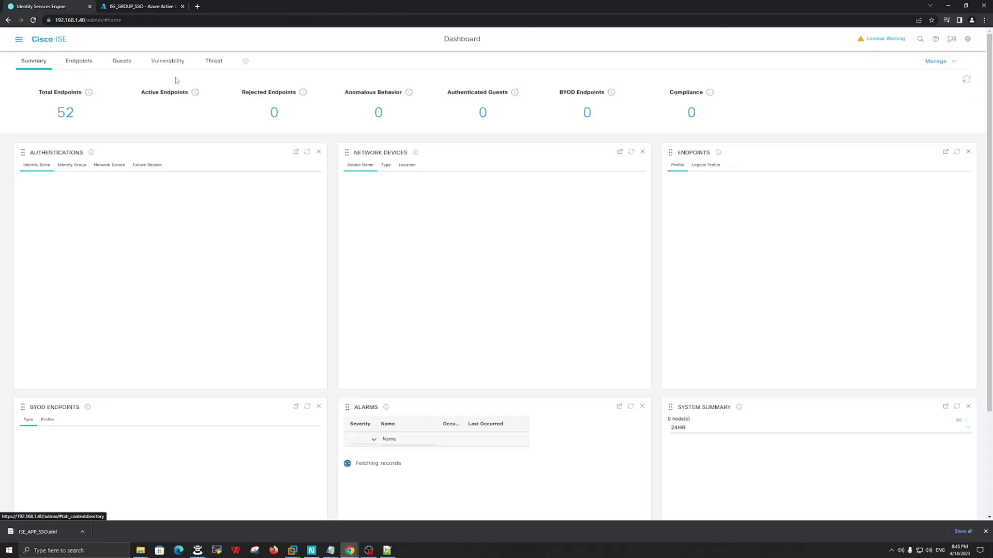
{"action": "left_click", "coordinate": [967, 40]}
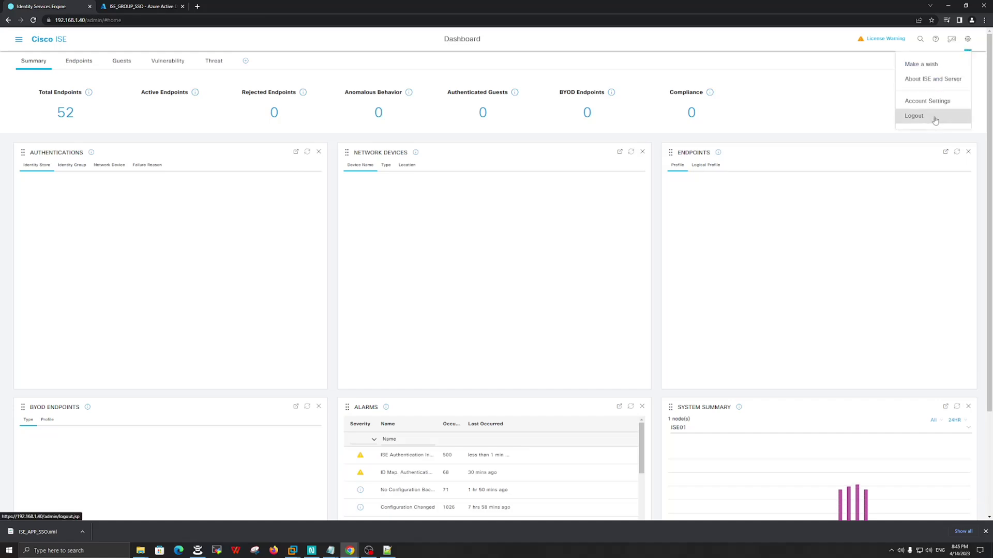
{"action": "left_click", "coordinate": [913, 120]}
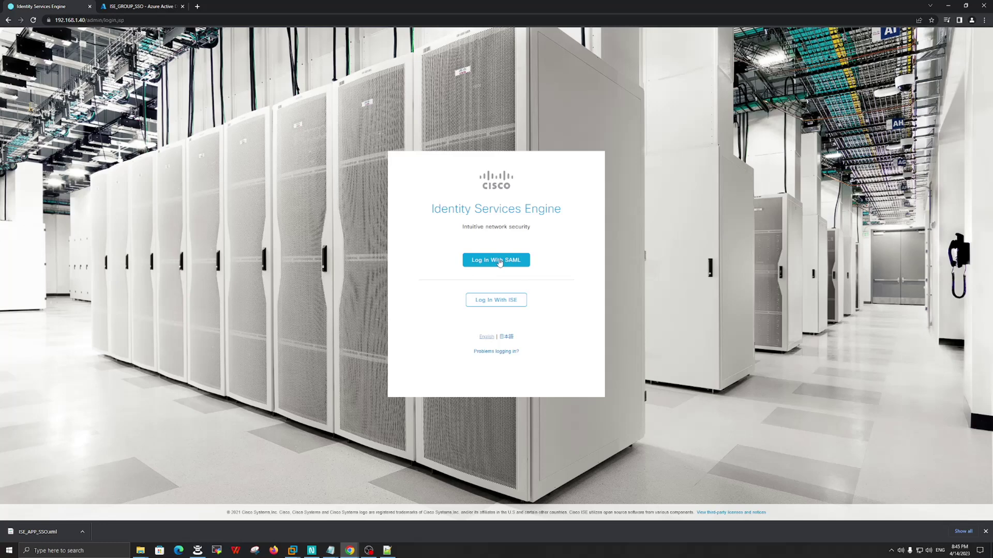
- Log back in with SAML to the dashboard, then log out of ISE again
{"action": "left_click", "coordinate": [500, 263]}
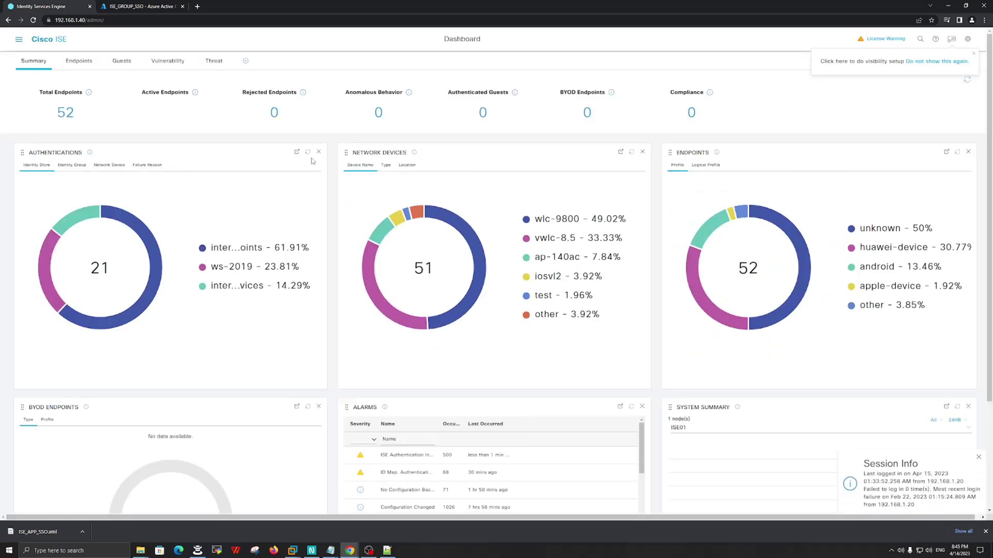
{"action": "left_click", "coordinate": [139, 7]}
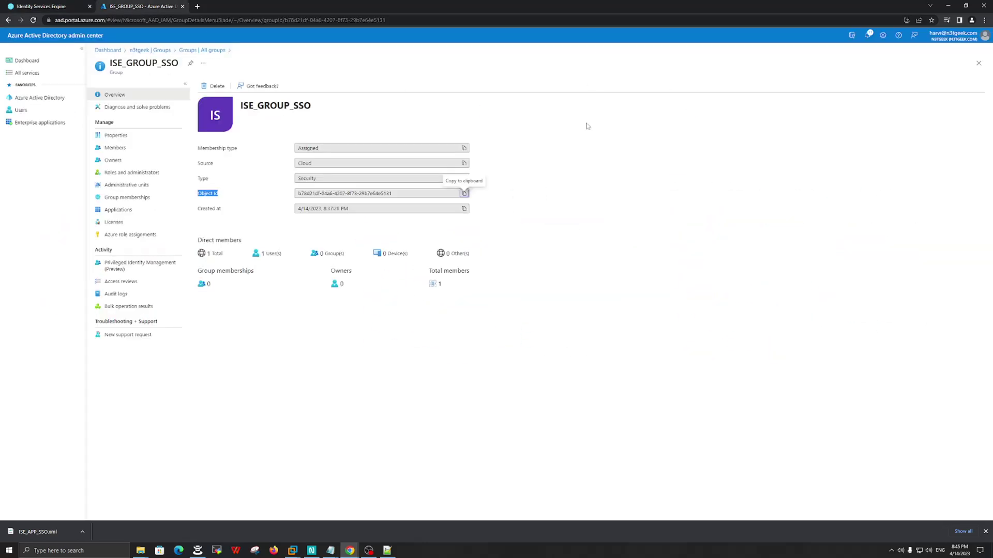
{"action": "left_click", "coordinate": [58, 5]}
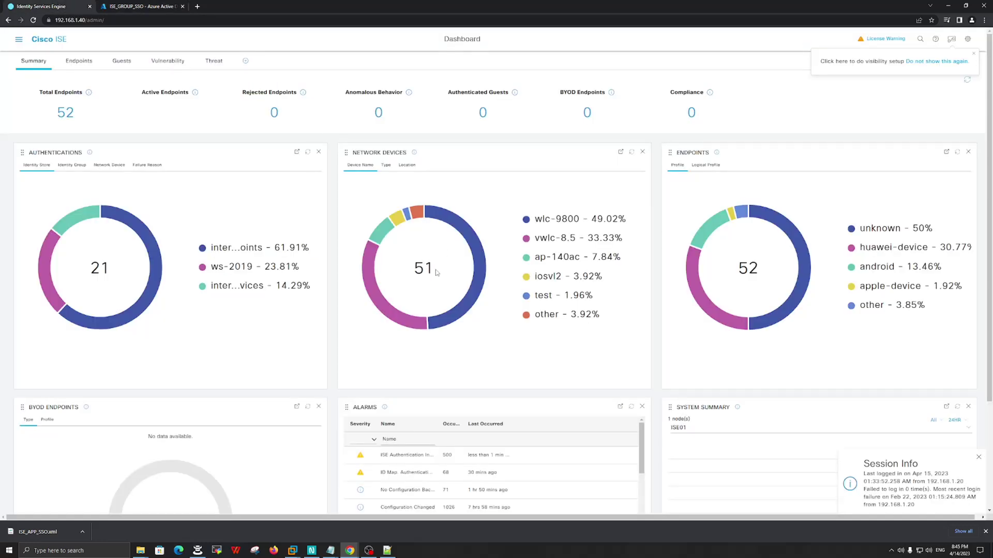
{"action": "left_click", "coordinate": [150, 3]}
{"action": "left_click", "coordinate": [50, 7]}
{"action": "left_click", "coordinate": [969, 42]}
{"action": "left_click", "coordinate": [926, 116]}
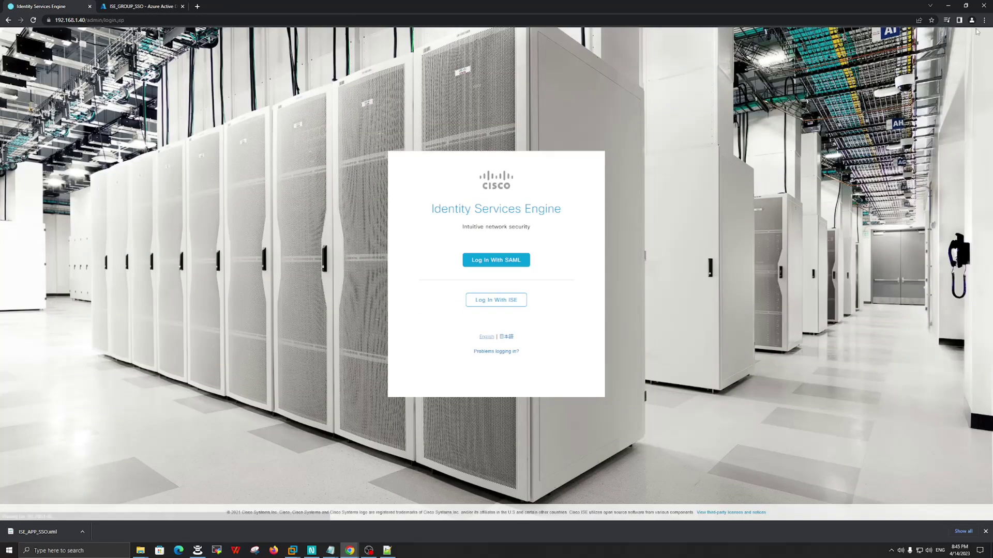
{"action": "left_click", "coordinate": [985, 22]}
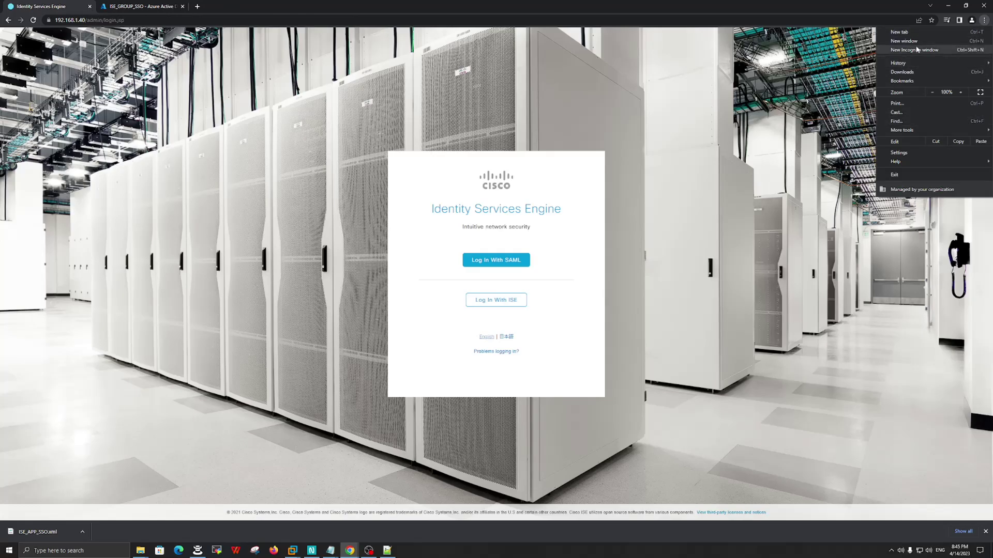
- In a new incognito window, load 192.168.1.40 and choose Log In With SAML
{"action": "left_click", "coordinate": [919, 50]}
{"action": "type", "text": "1"}
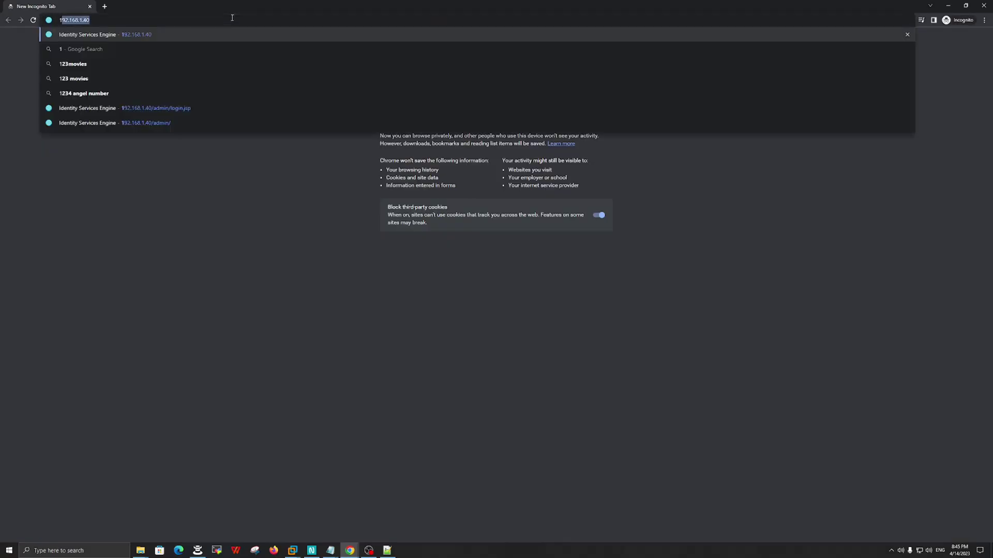
{"action": "type", "text": "92.168.1.40"}
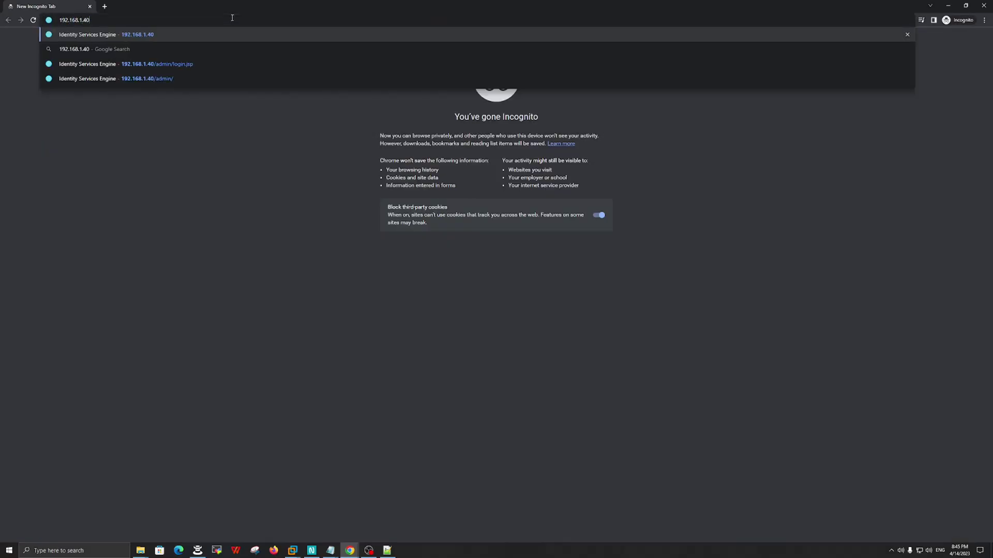
{"action": "key", "text": "Return"}
{"action": "left_click", "coordinate": [476, 271]}
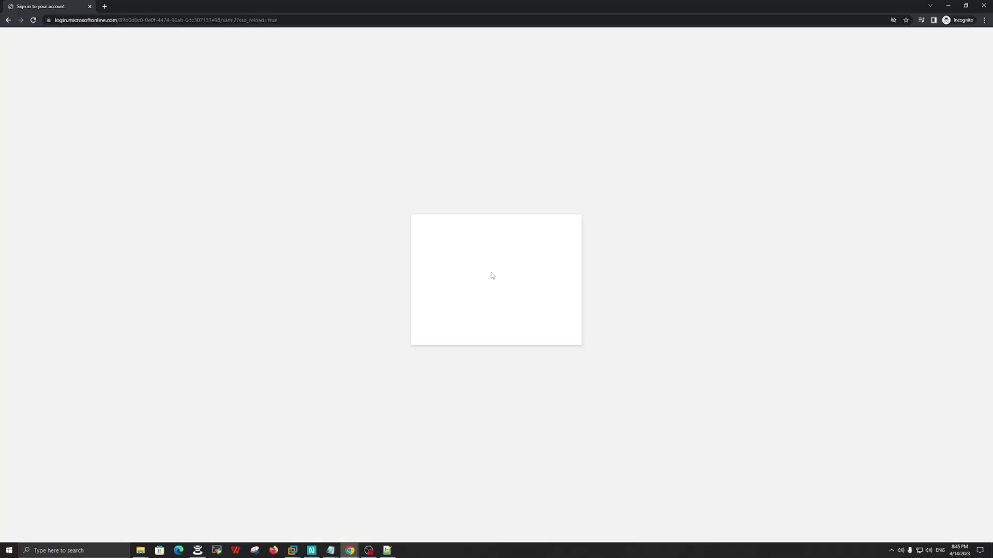
- Sign in with the Microsoft account's e-mail and password, and choose to stay signed in
{"action": "left_click", "coordinate": [453, 258]}
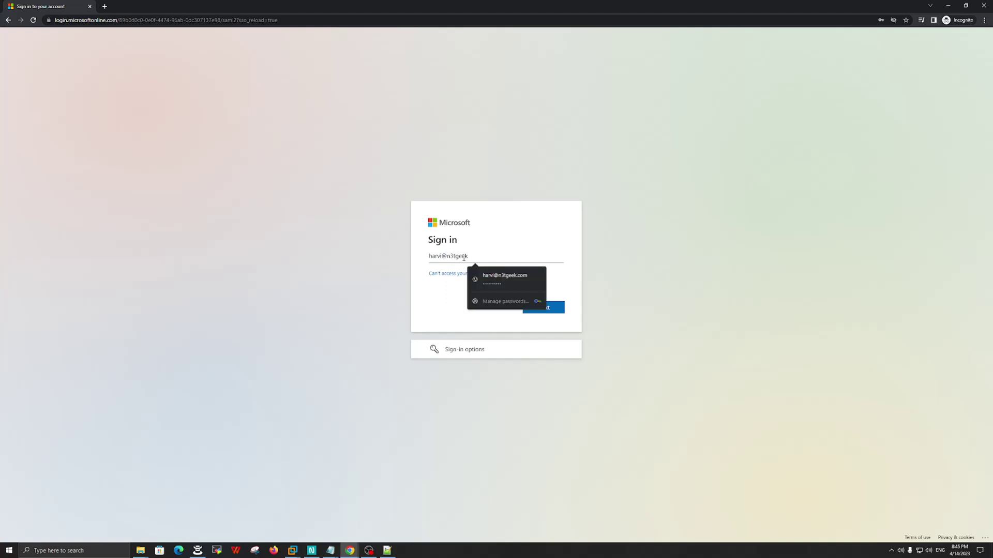
{"action": "left_click", "coordinate": [582, 312]}
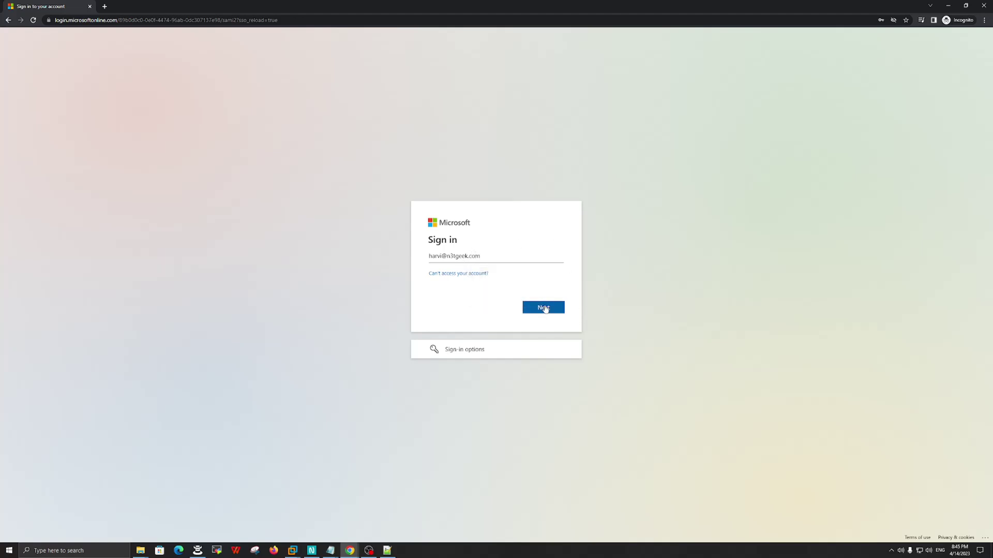
{"action": "left_click", "coordinate": [545, 308]}
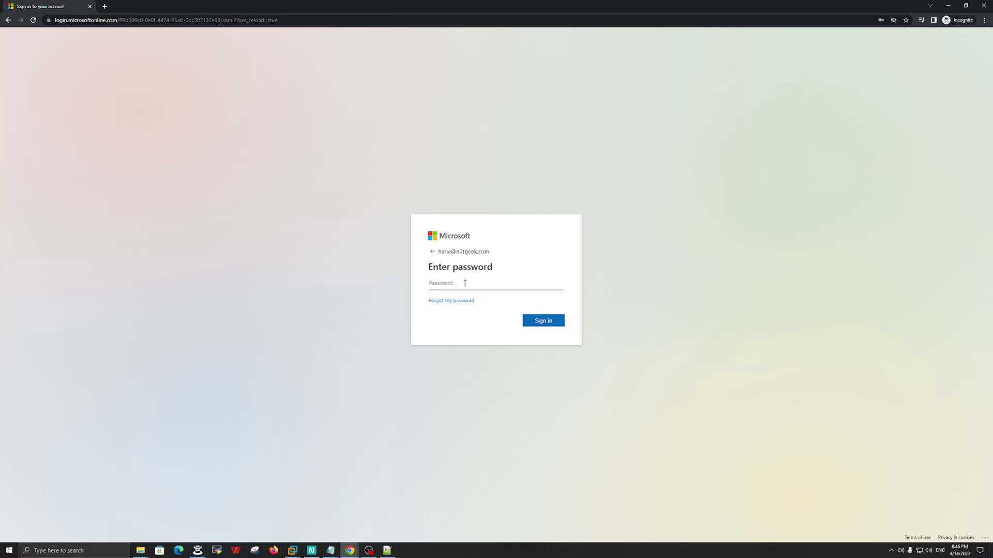
{"action": "type", "text": "•"}
{"action": "left_click", "coordinate": [546, 322]}
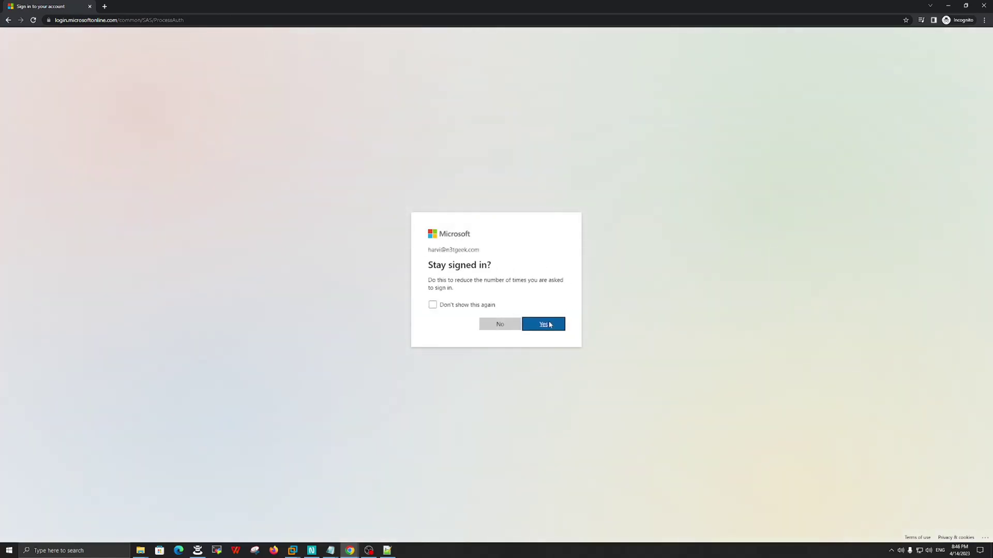
{"action": "left_click", "coordinate": [550, 324]}
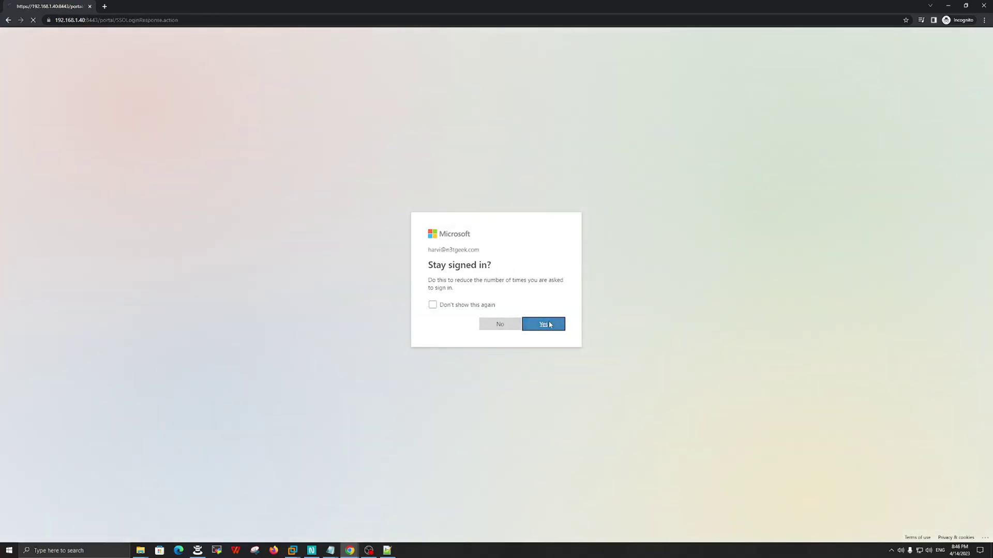